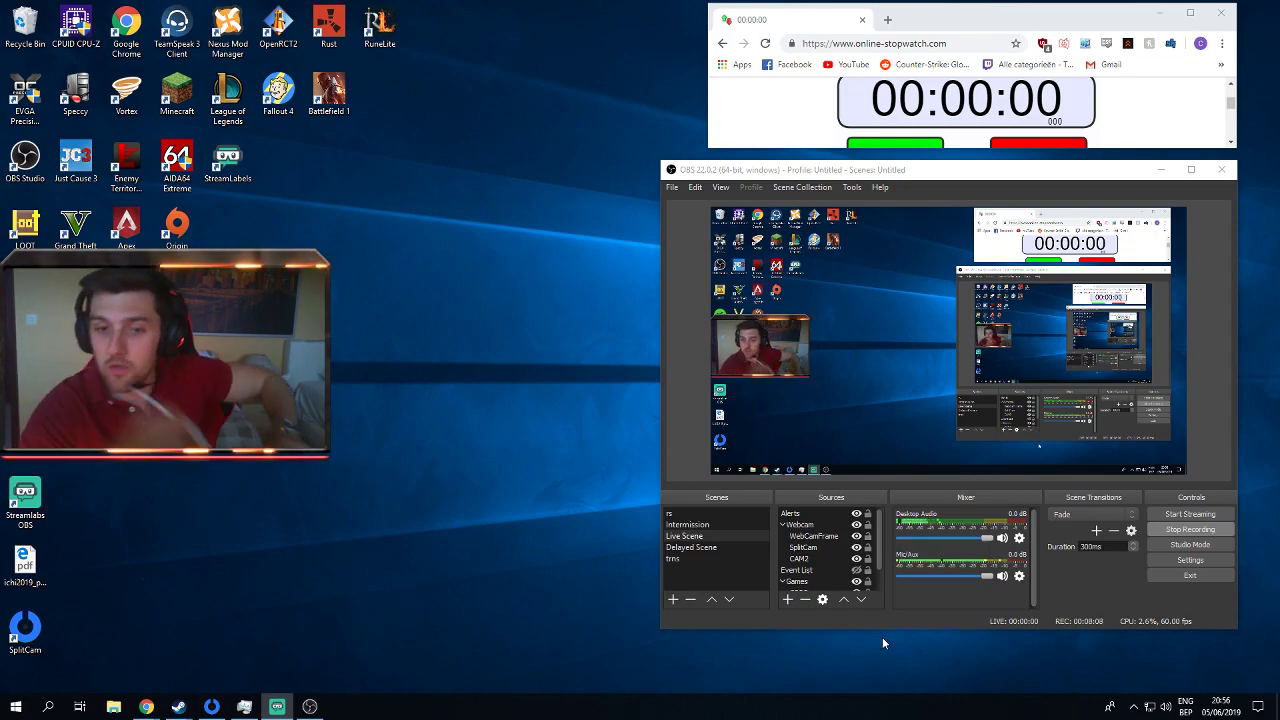
# Select the SplitCam source and examine the webcam video source settings in the SplitCam application.
pyautogui.click(811, 549)
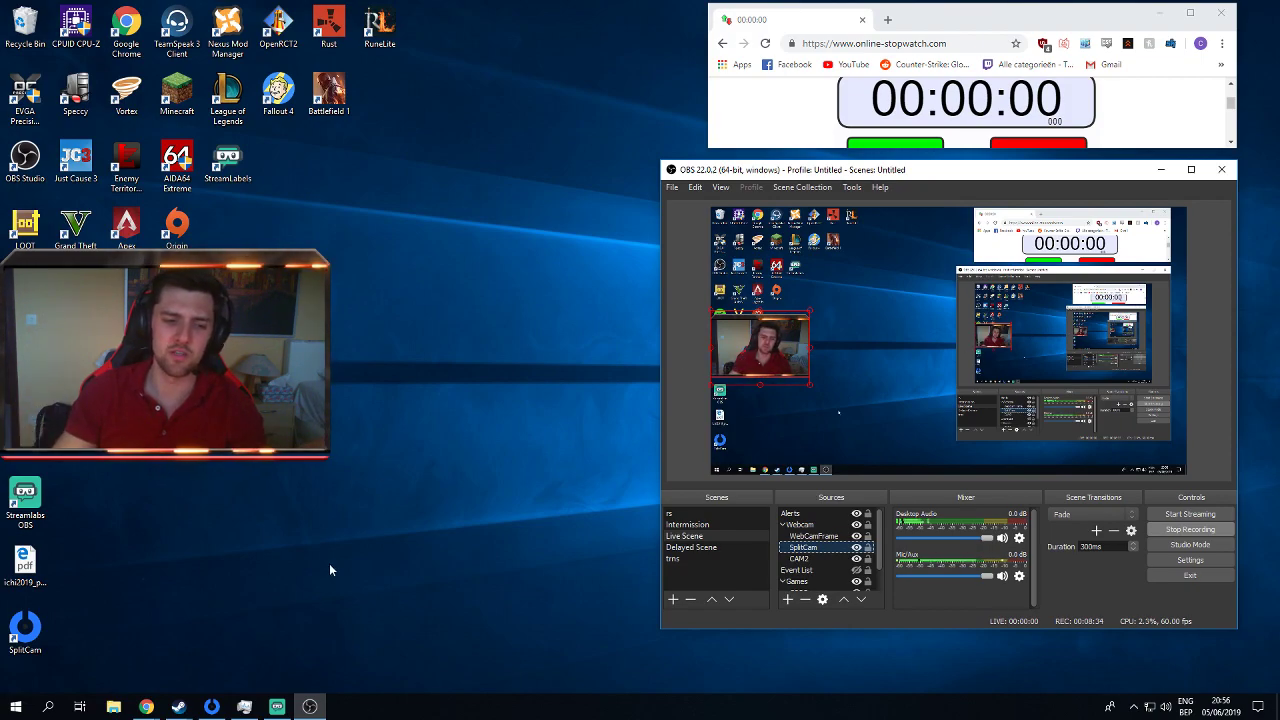
pyautogui.click(203, 712)
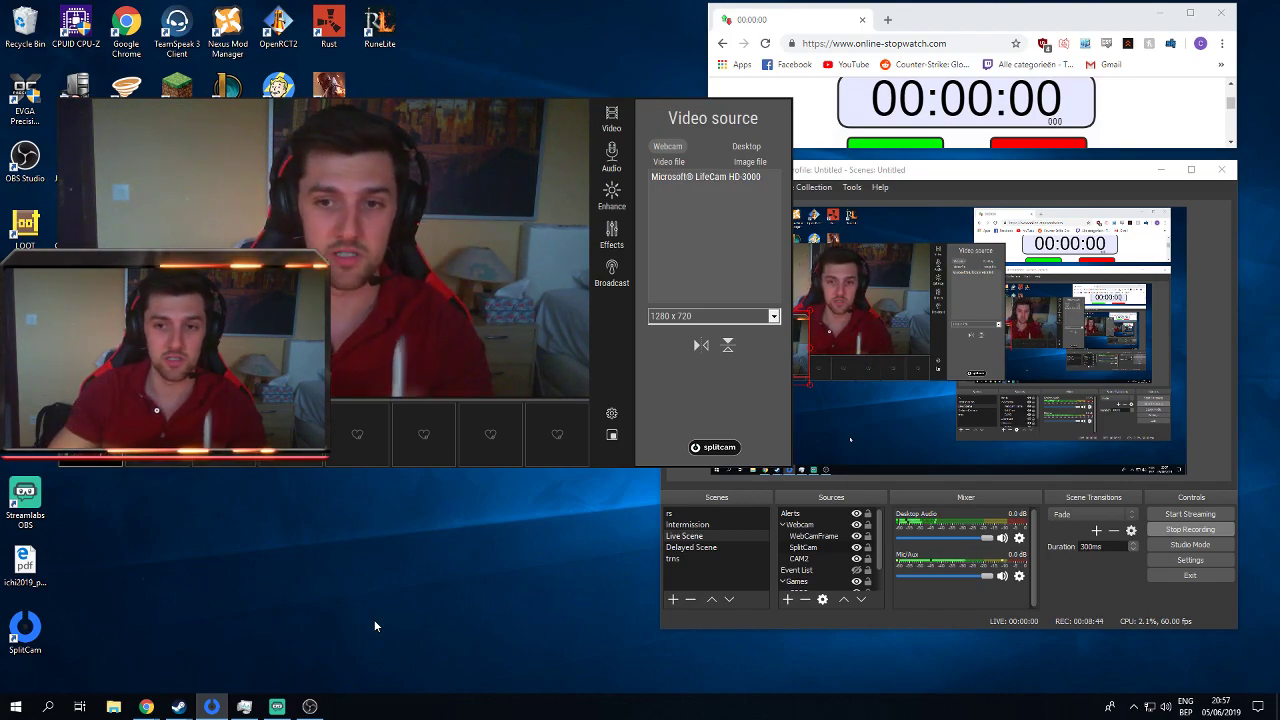
pyautogui.moveTo(215, 154)
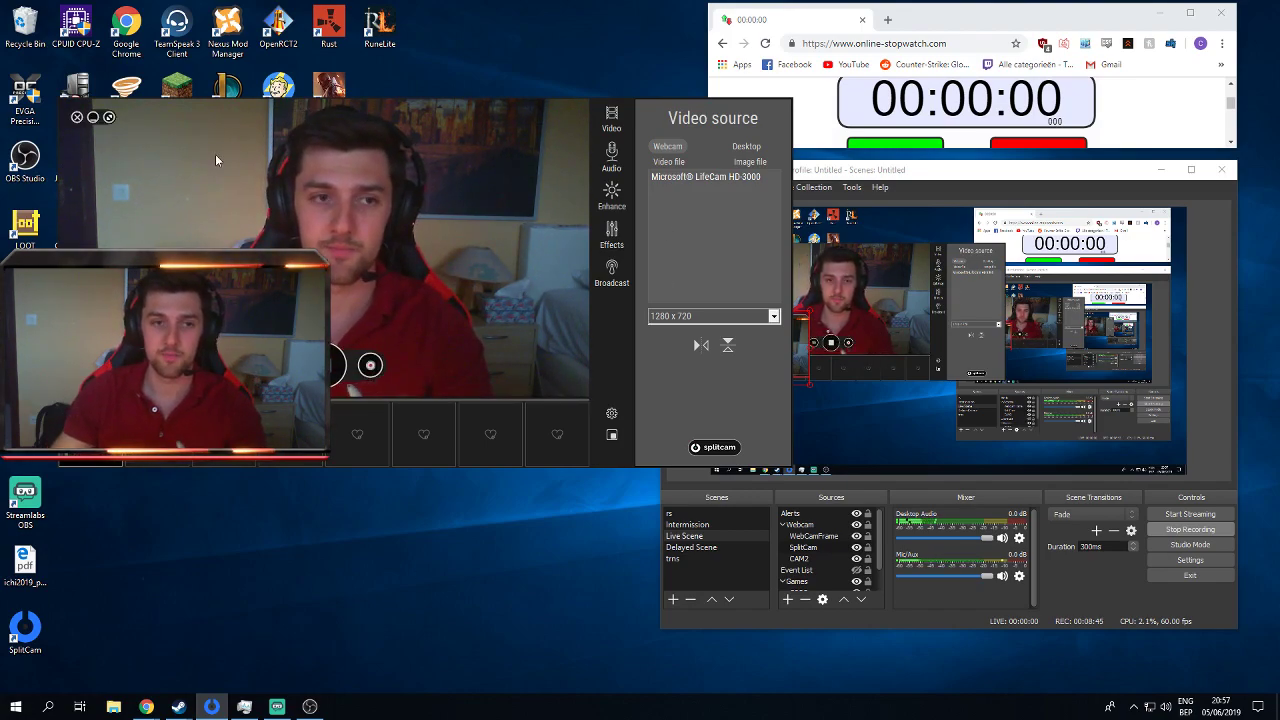
pyautogui.click(92, 117)
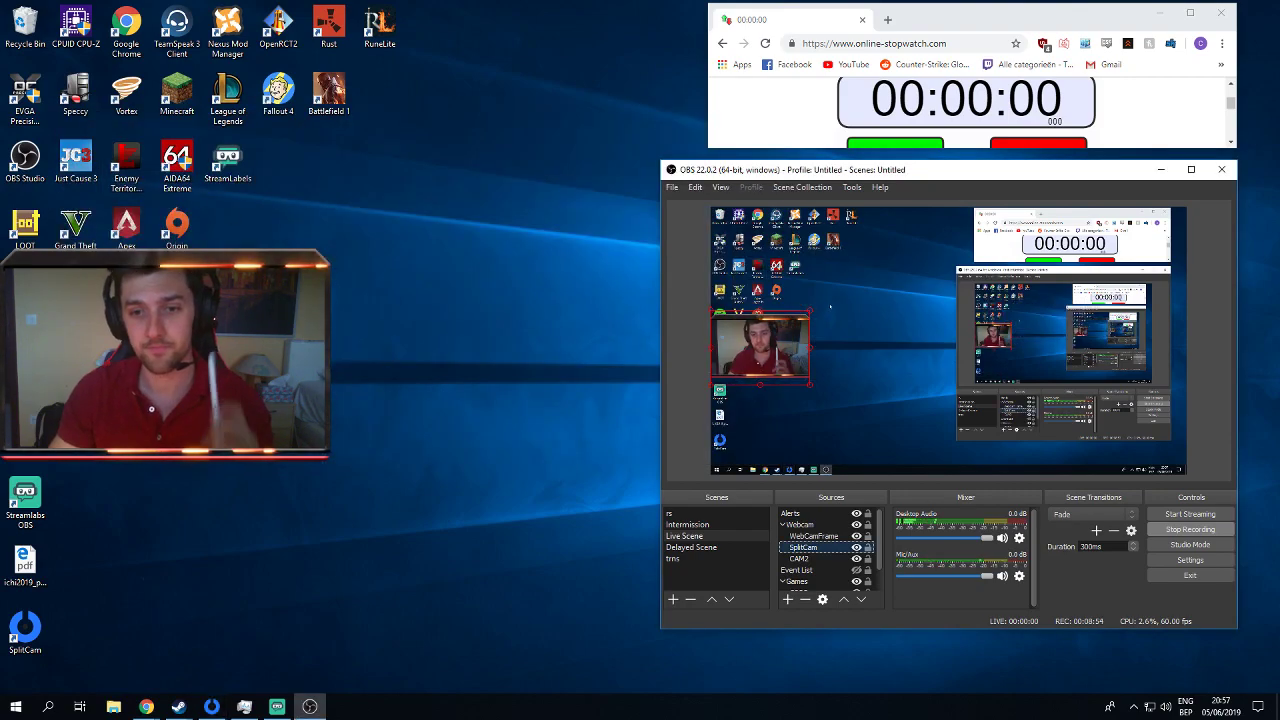
pyautogui.click(335, 300)
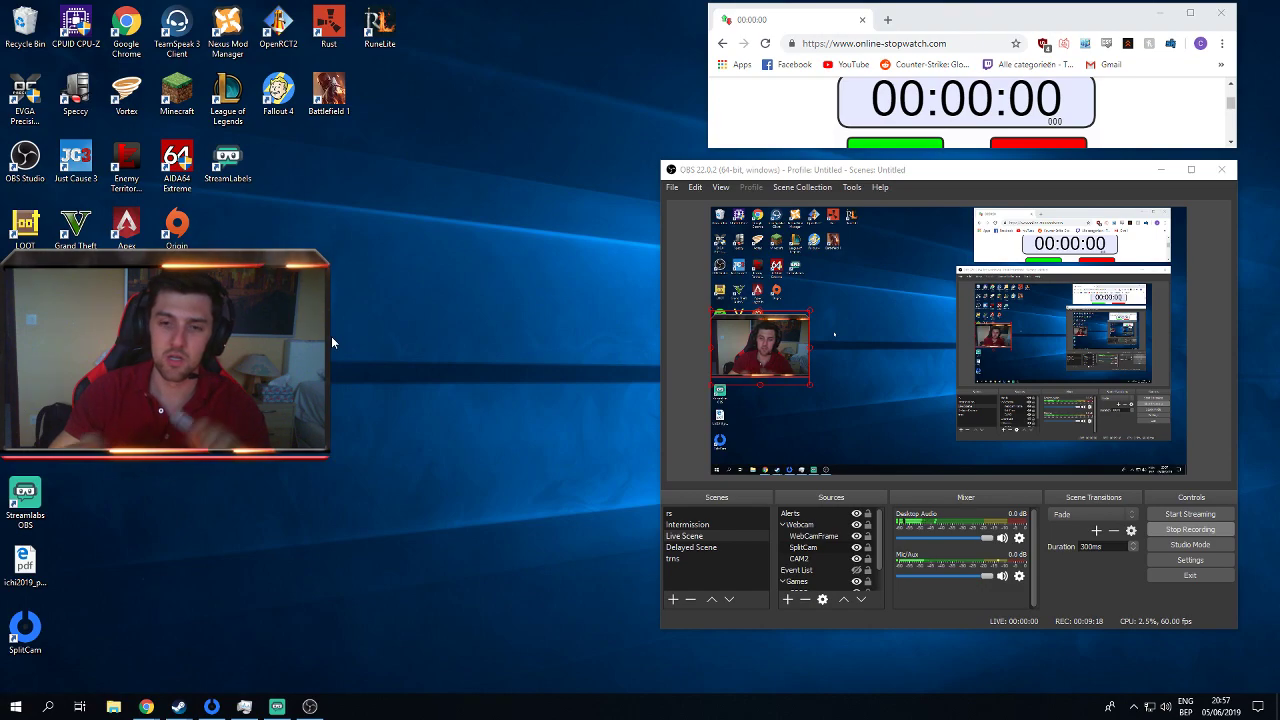
pyautogui.click(681, 412)
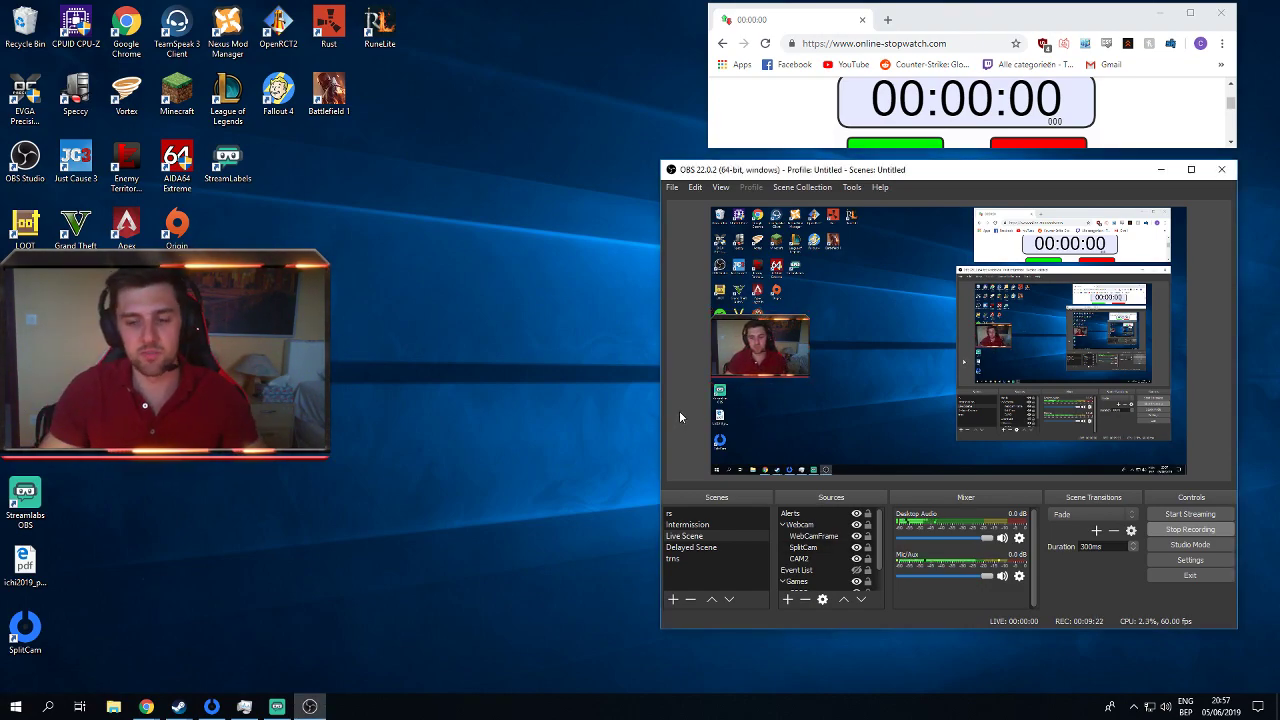
# Restart the recording and launch a second OBS instance alongside the running one.
pyautogui.click(1188, 533)
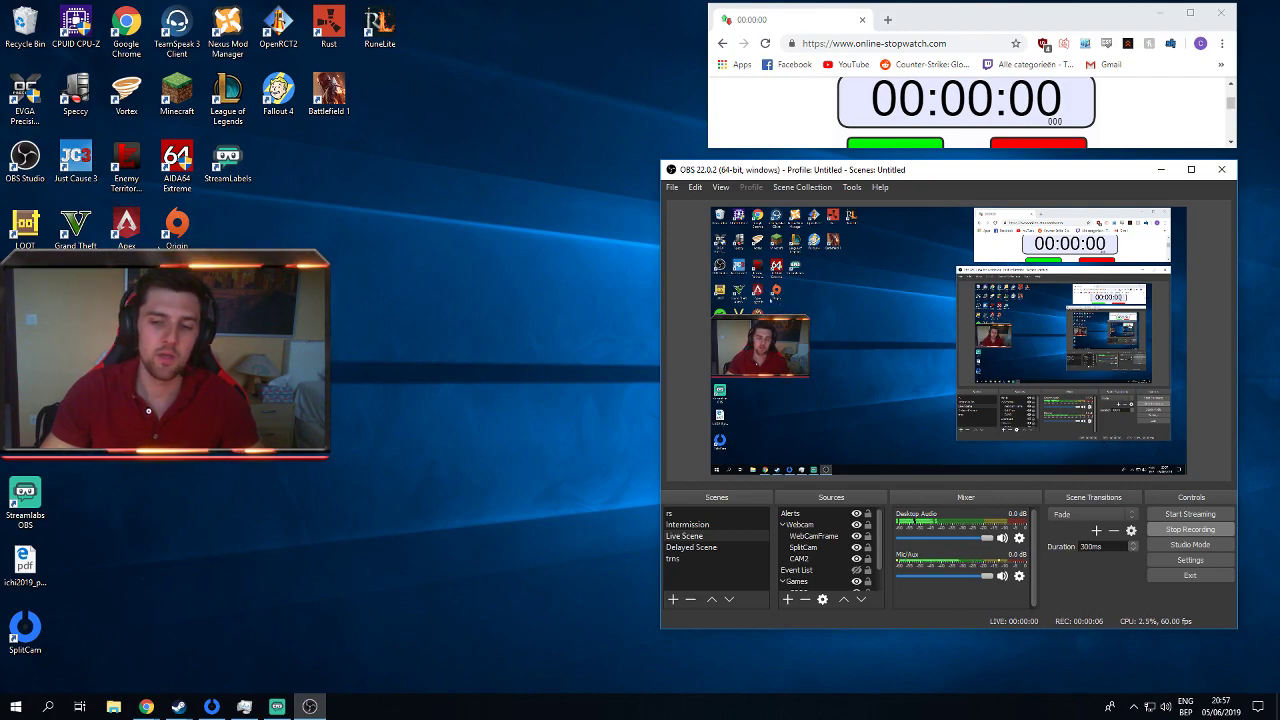
pyautogui.doubleClick(24, 165)
pyautogui.moveTo(600, 302); pyautogui.dragTo(390, 334)
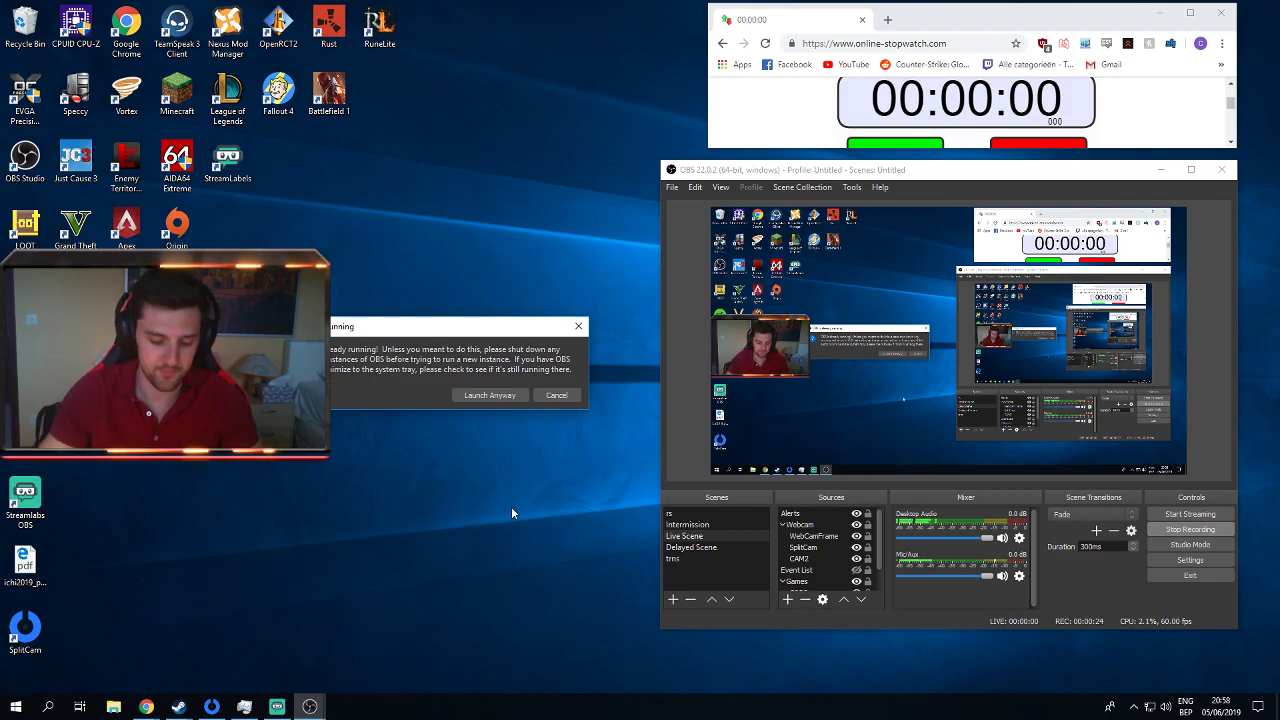
pyautogui.click(488, 394)
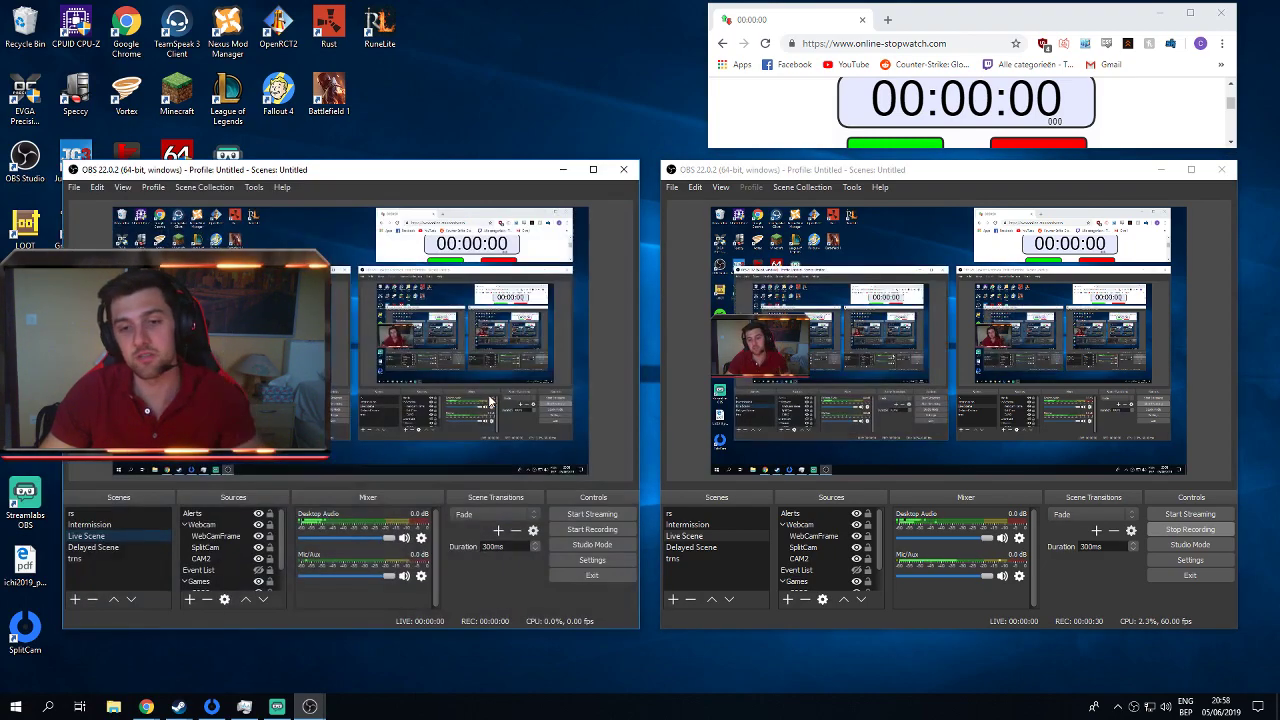
# Hide the scherm1 screen source in the second OBS instance's Live Scene and start the online stopwatch.
pyautogui.scroll(-1, 259, 570)
pyautogui.click(258, 582)
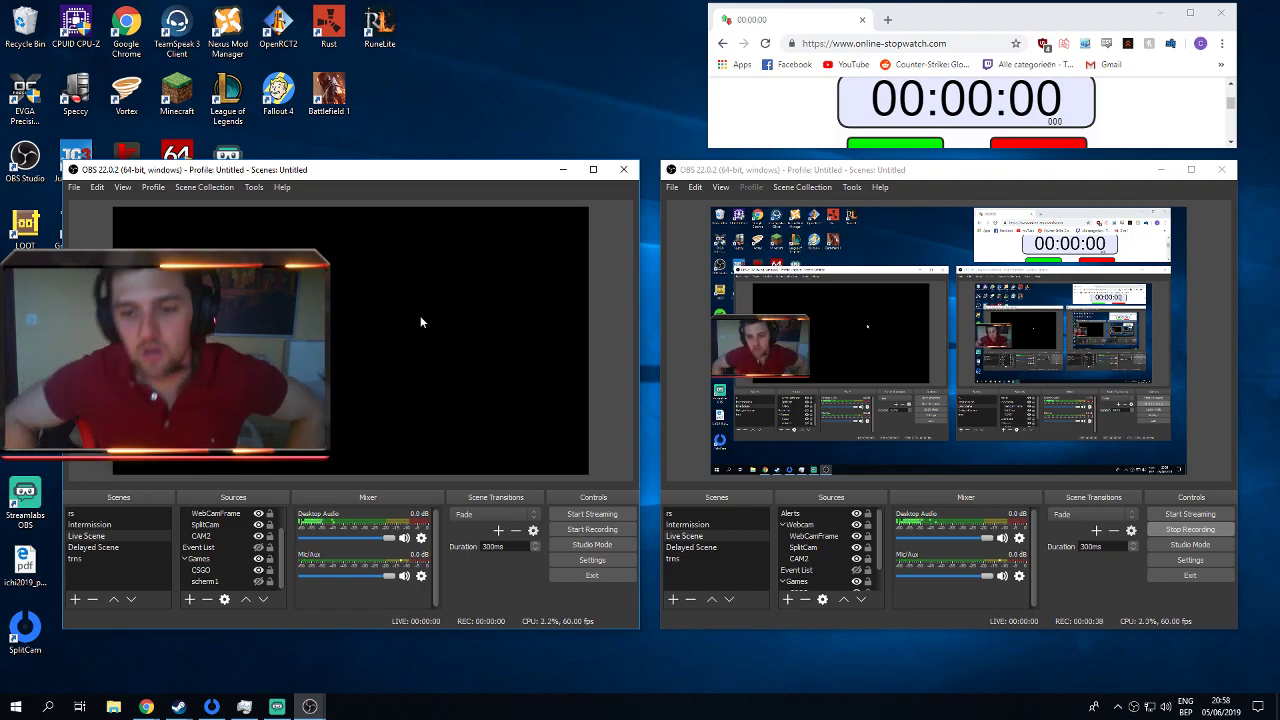
pyautogui.click(888, 104)
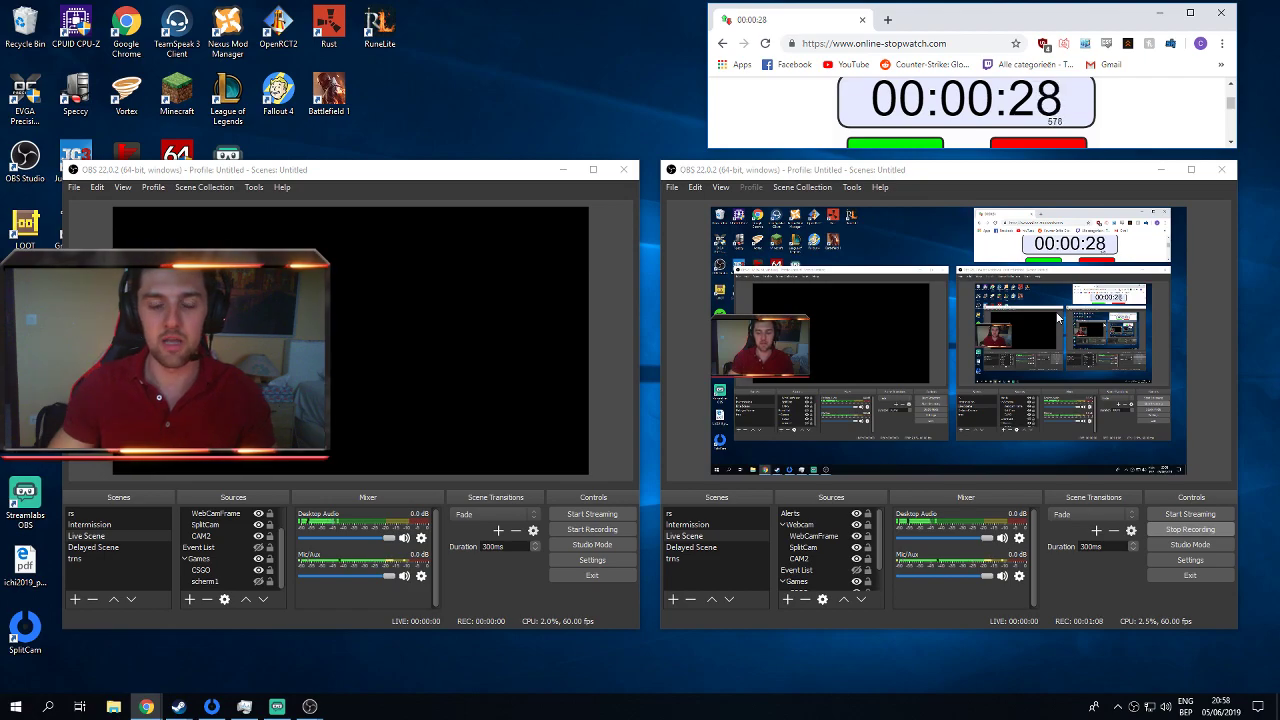
# Mute Desktop Audio and Media Source in the second instance's Delayed Scene and return to Live Scene.
pyautogui.click(106, 549)
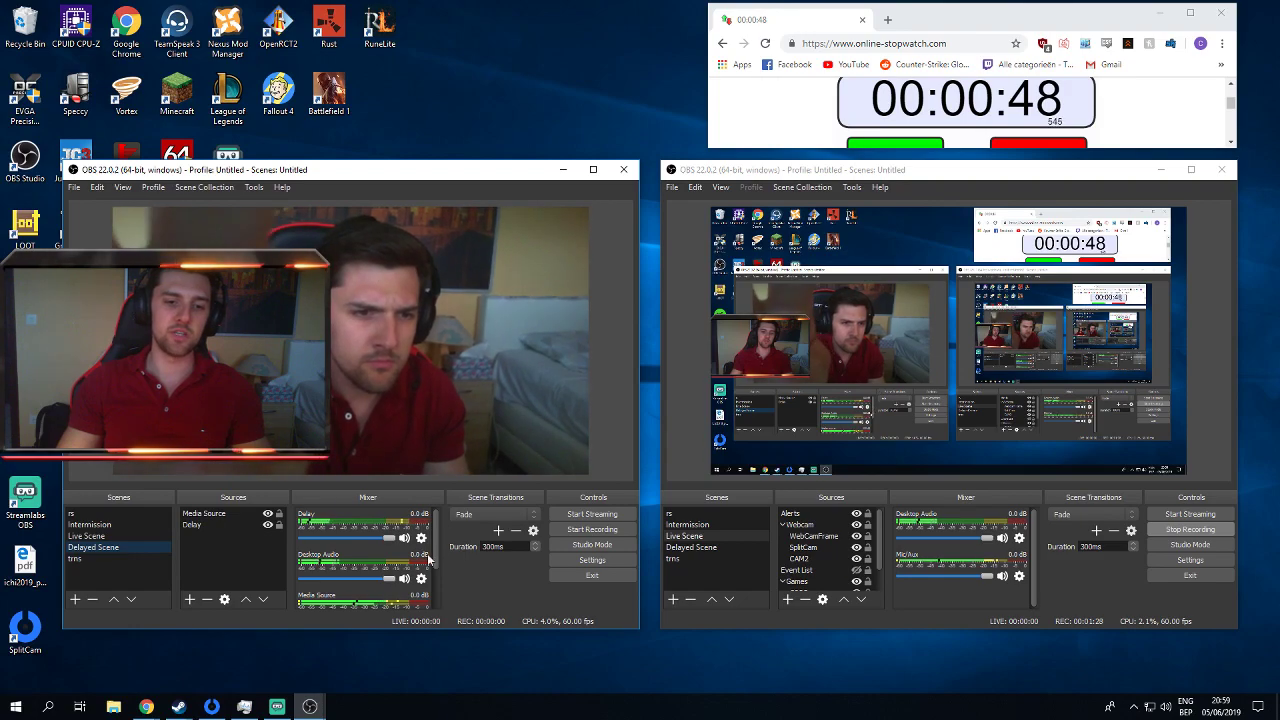
pyautogui.click(404, 578)
pyautogui.scroll(-2, 404, 578)
pyautogui.click(404, 599)
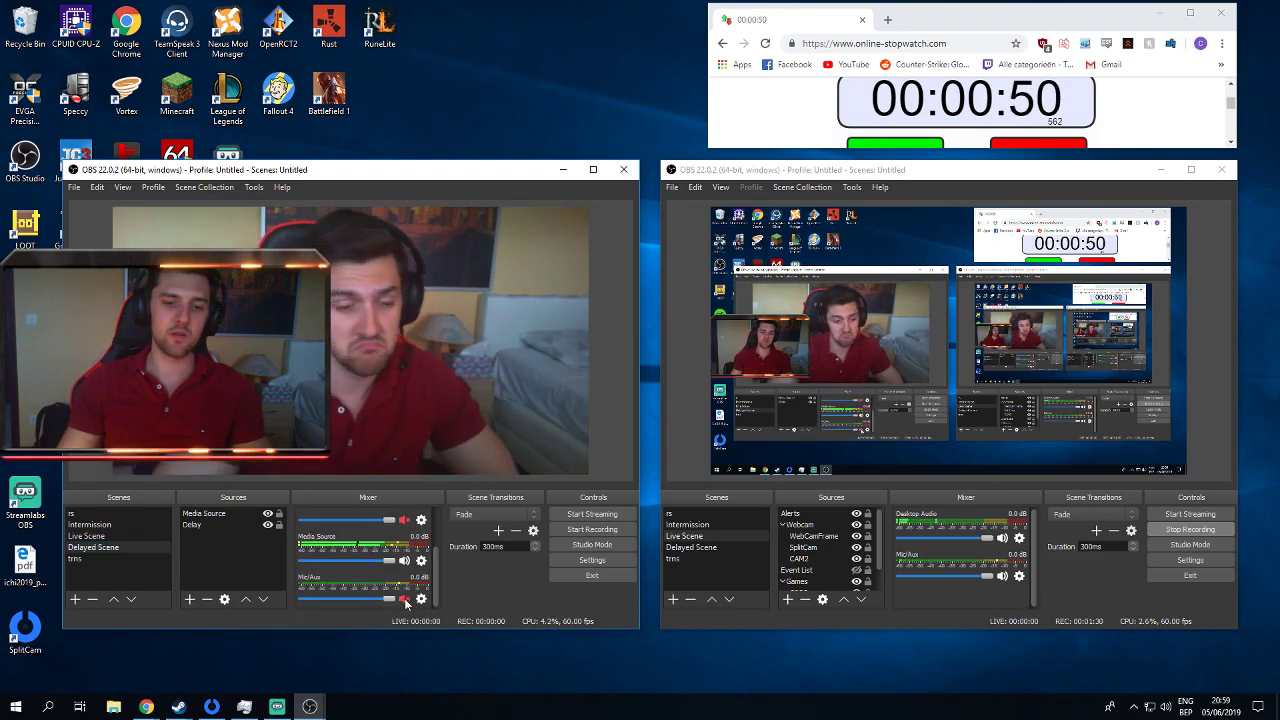
pyautogui.click(405, 599)
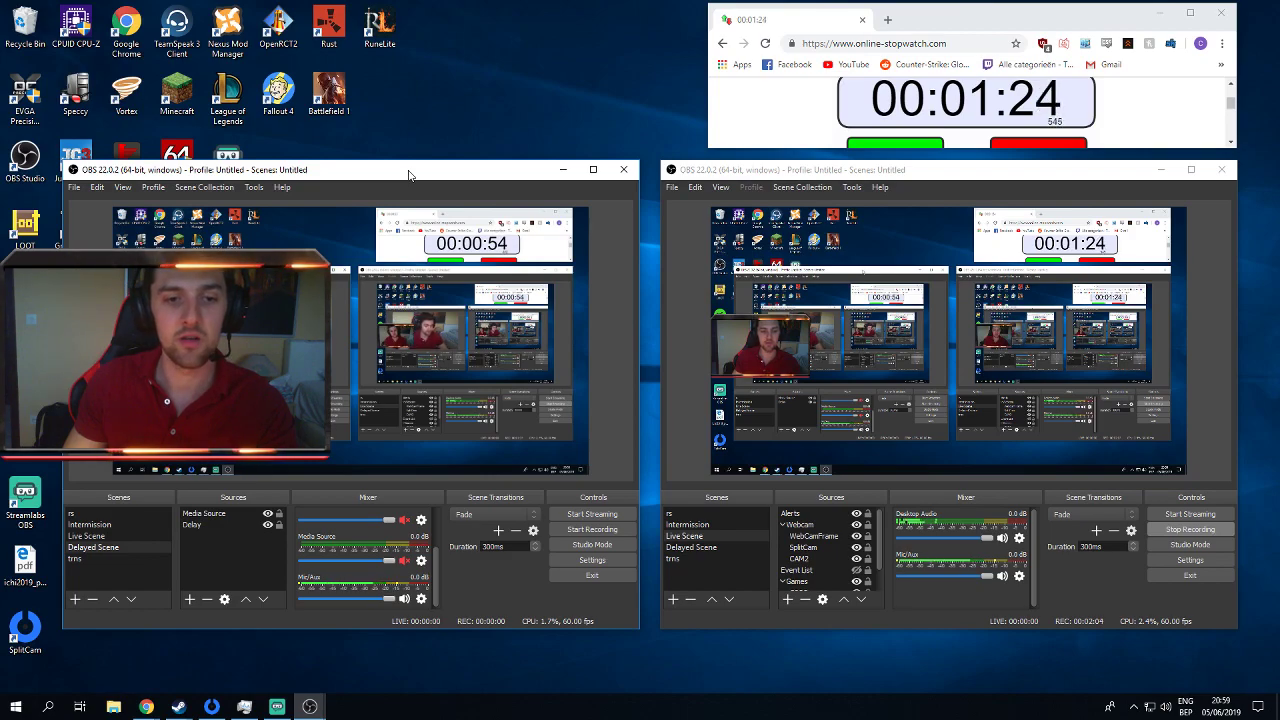
pyautogui.click(100, 538)
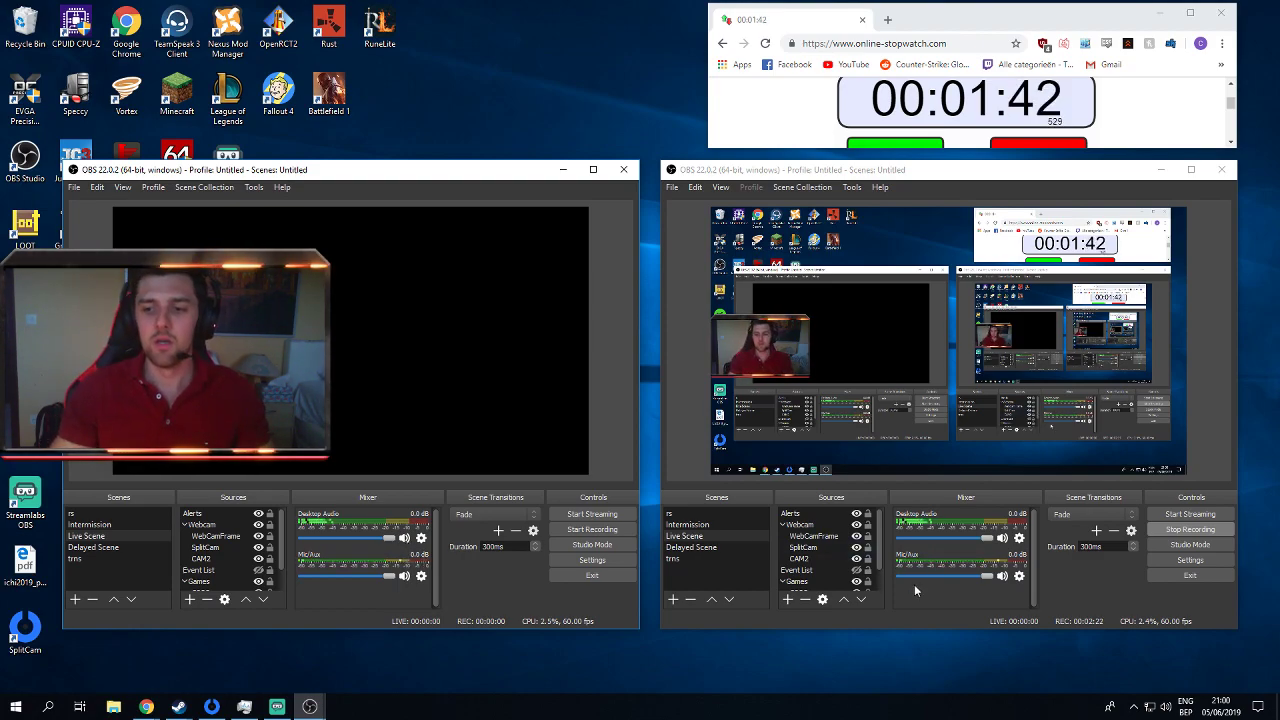
# Review the recording instance's Output settings and its Advanced recording filename, overwrite and stream delay options.
pyautogui.click(1184, 563)
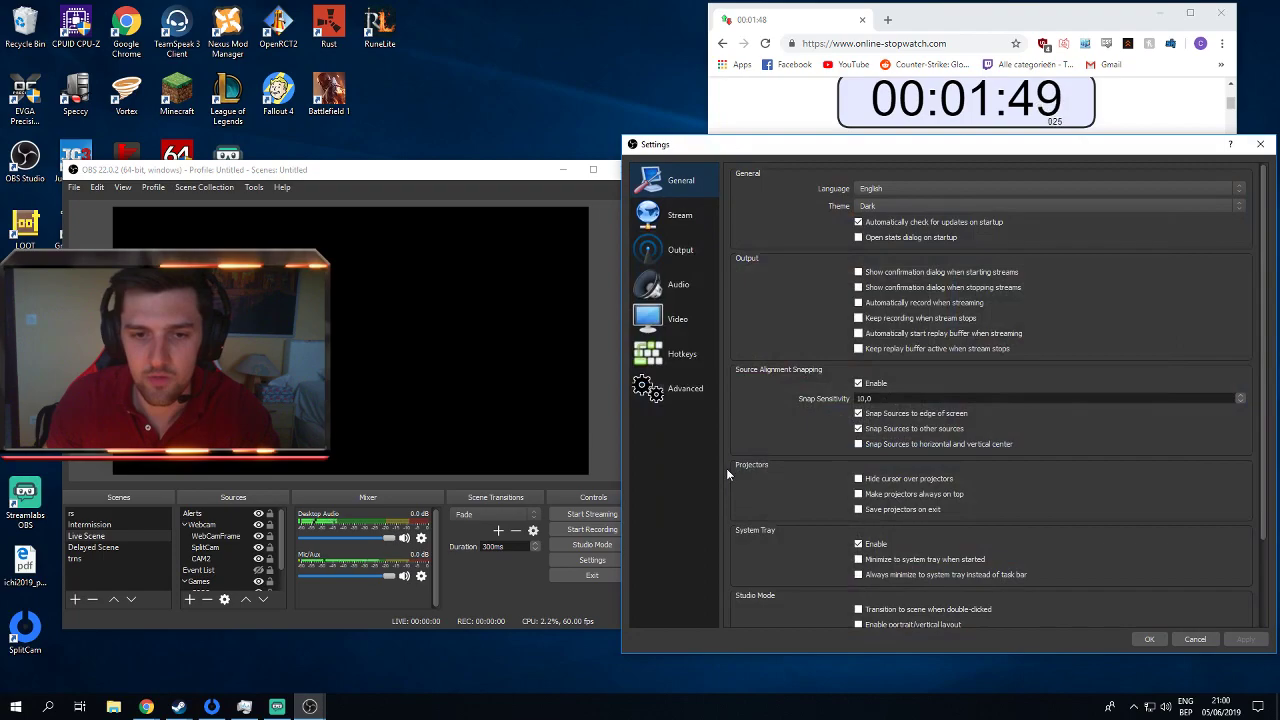
pyautogui.click(682, 255)
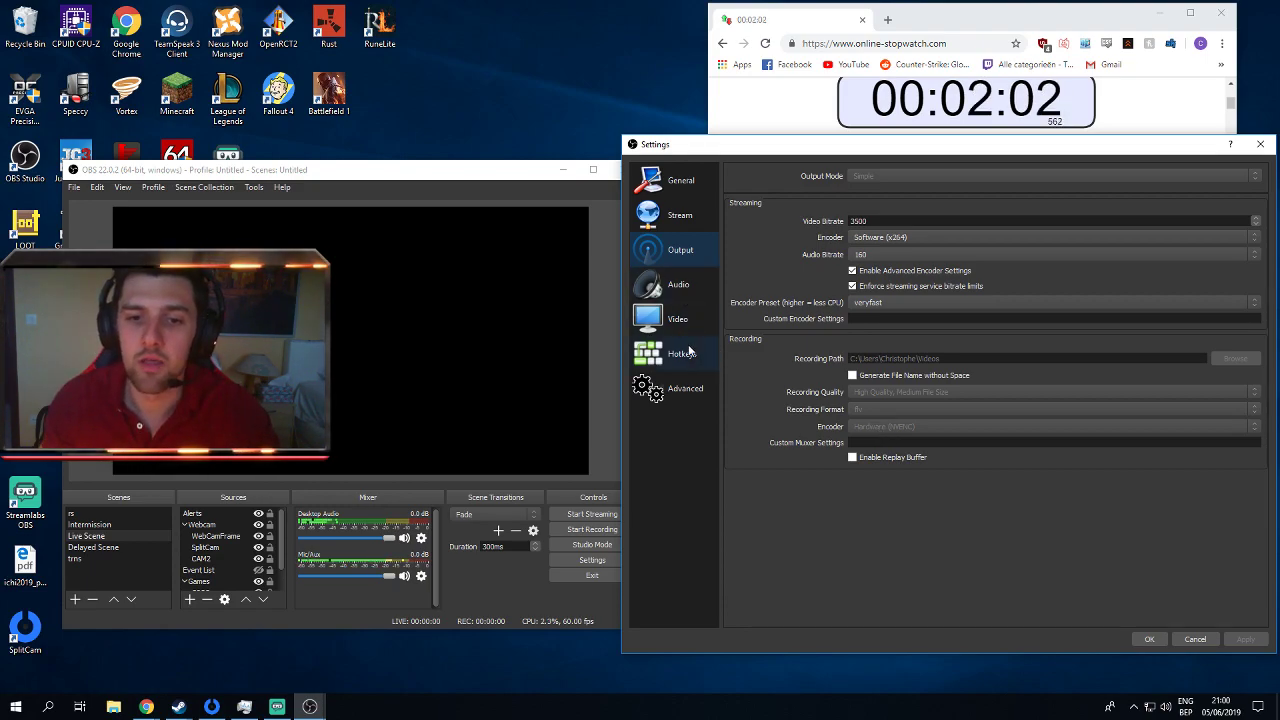
pyautogui.click(686, 394)
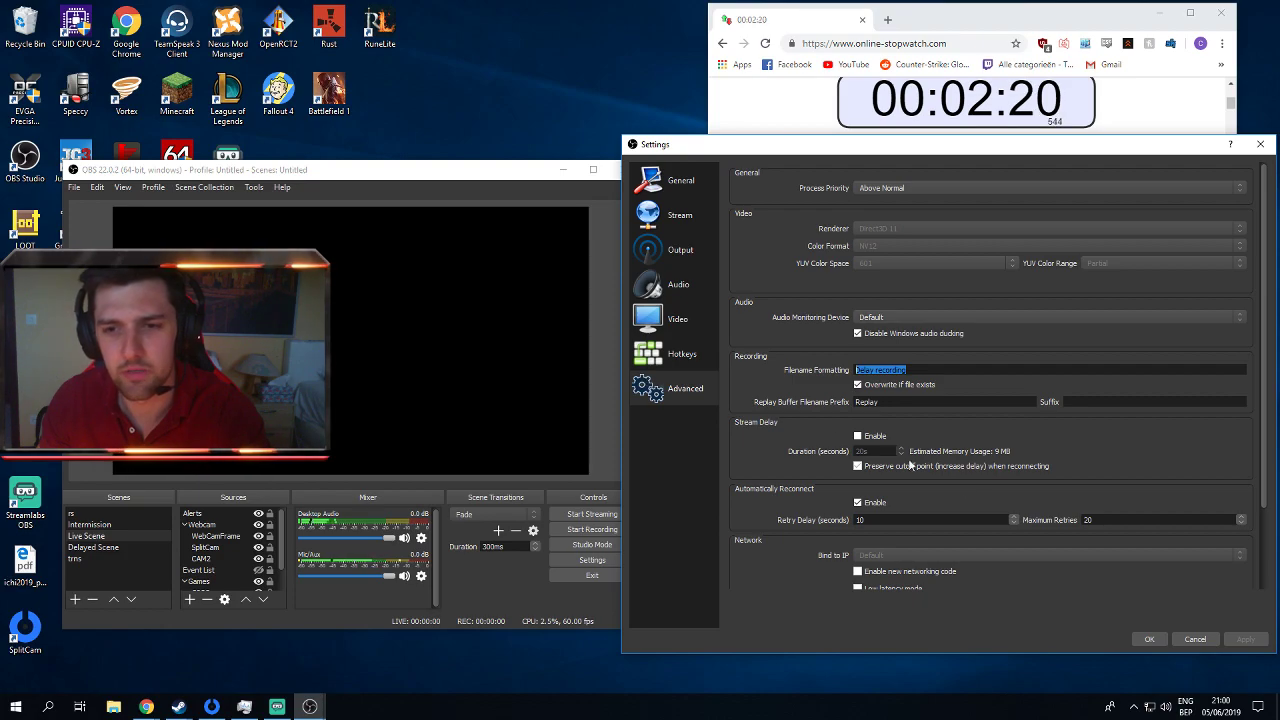
pyautogui.click(1154, 637)
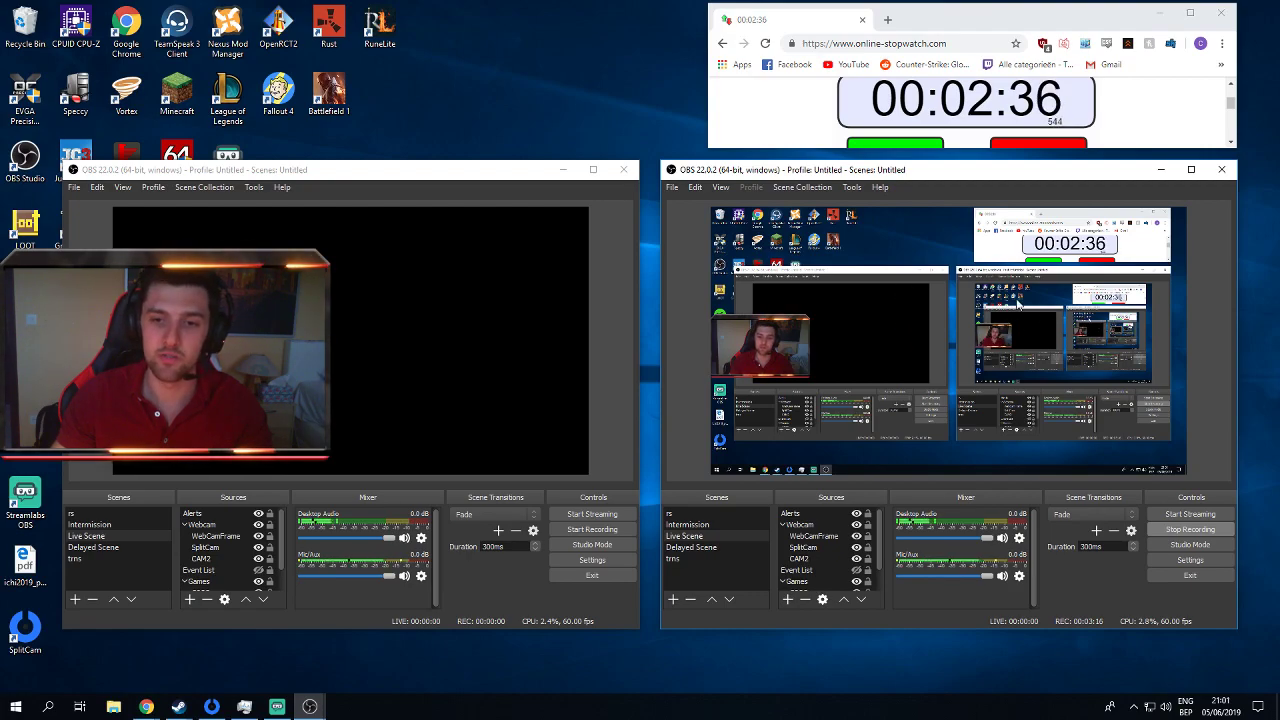
# Add a new scene named Delay2 in the second OBS instance.
pyautogui.click(74, 598)
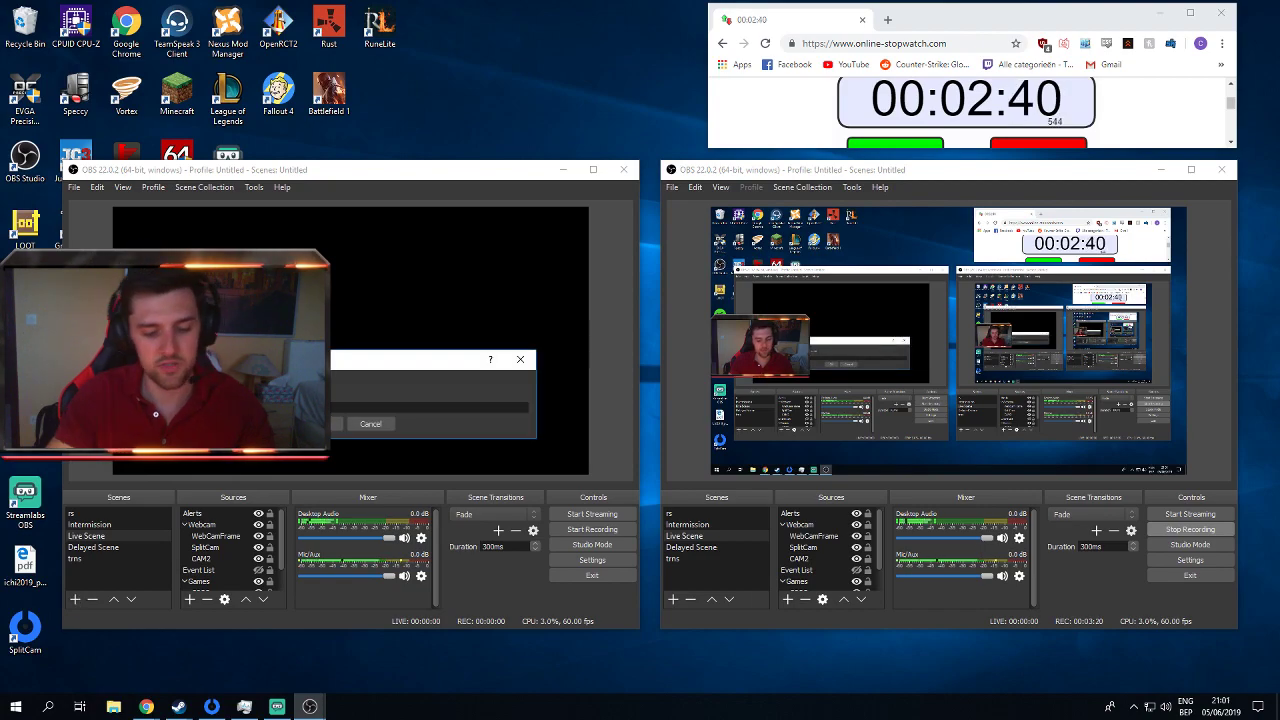
pyautogui.write('Delay2')
pyautogui.press('Return')
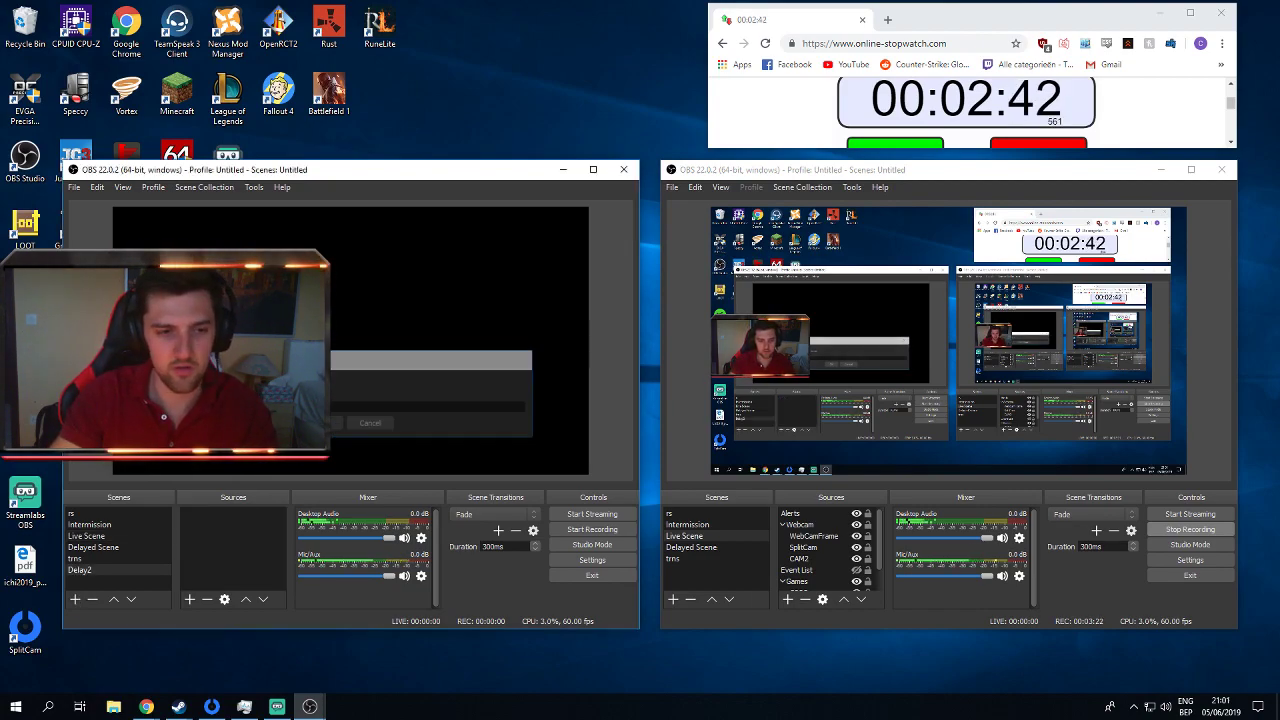
# Add a VLC Video Source named delayvid2 to Delay2 with visibility behavior set to Always play even when not visible.
pyautogui.click(189, 598)
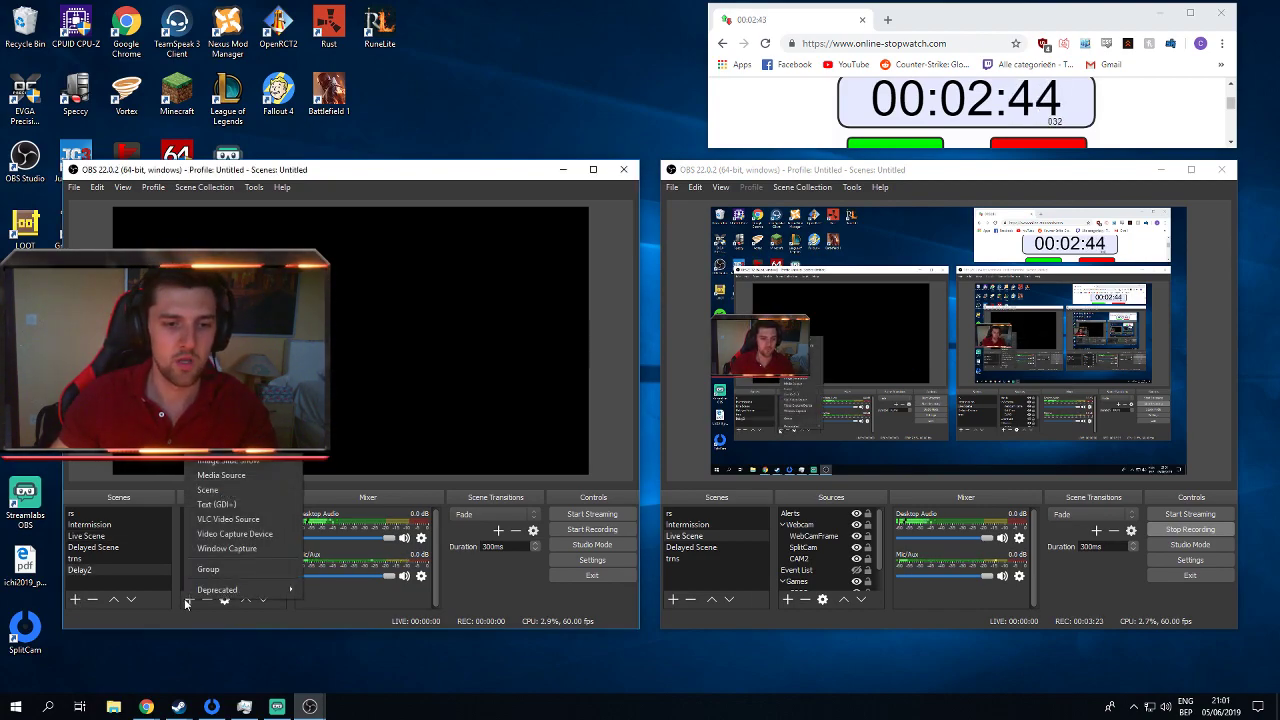
pyautogui.click(230, 519)
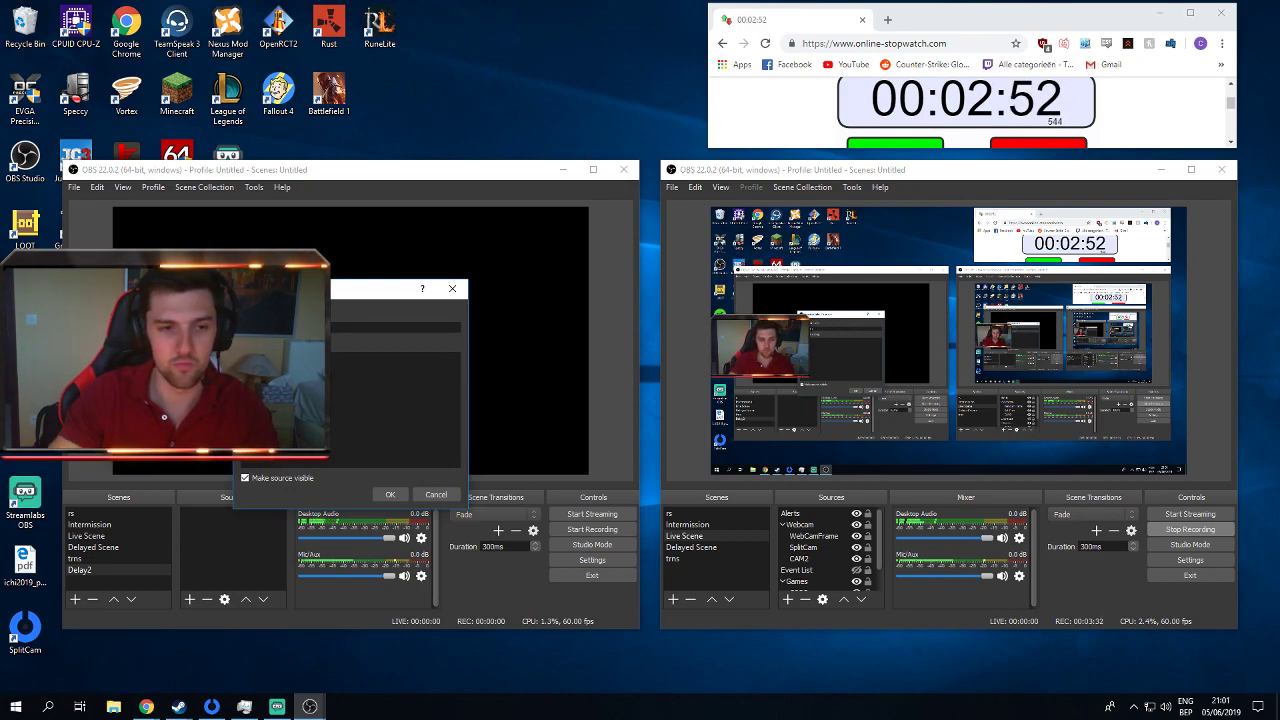
pyautogui.press('Return')
pyautogui.click(267, 474)
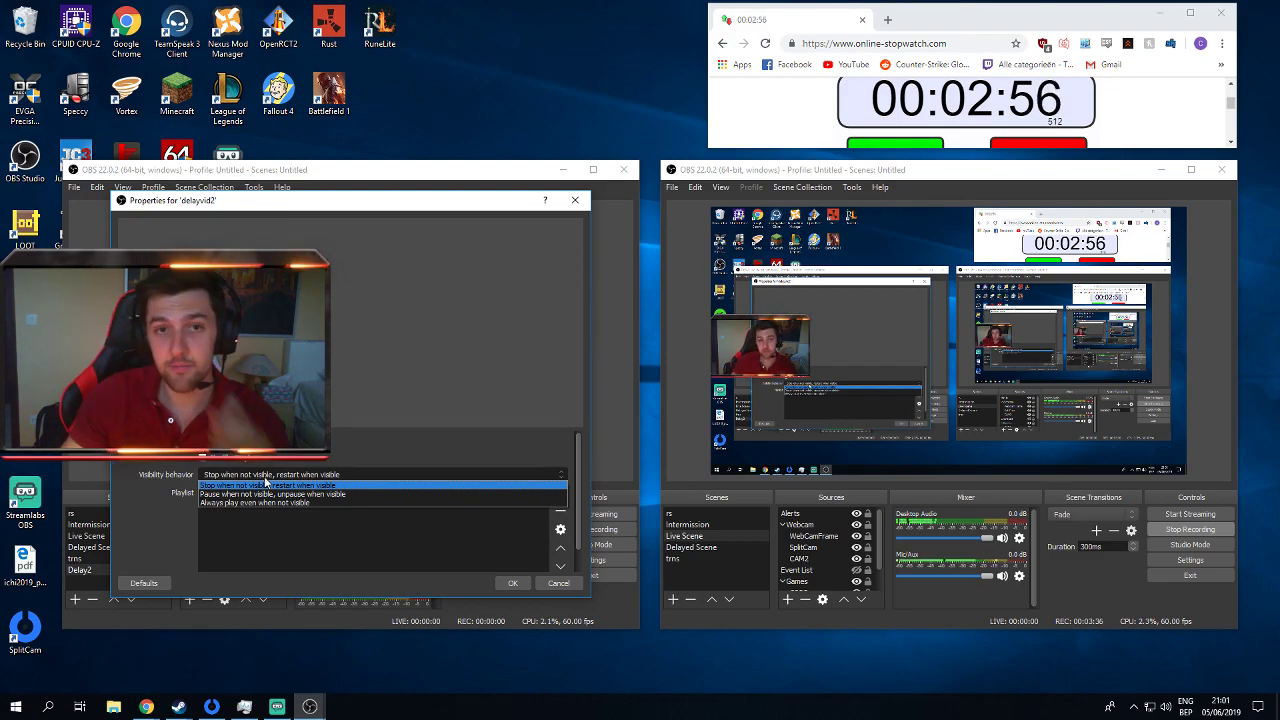
pyautogui.click(264, 502)
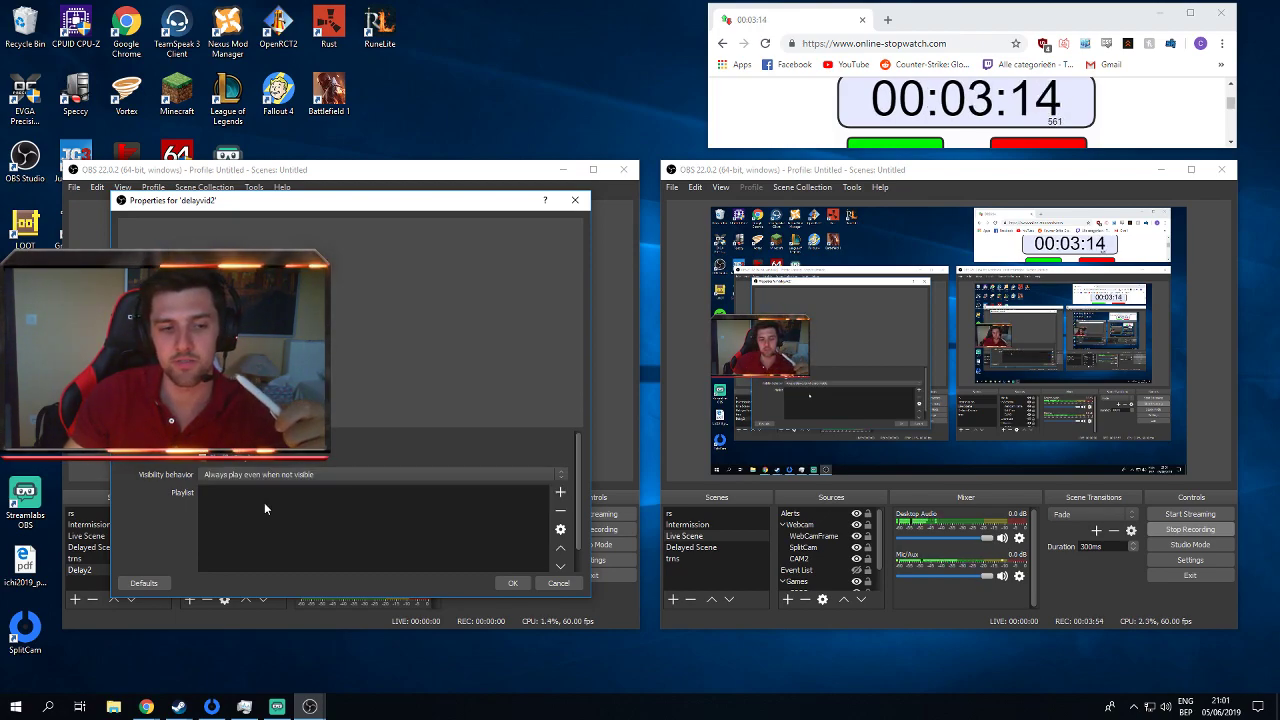
# Add the Delay recording file from the Videos folder to the delayvid2 playlist and accept the source properties.
pyautogui.click(562, 497)
pyautogui.click(591, 506)
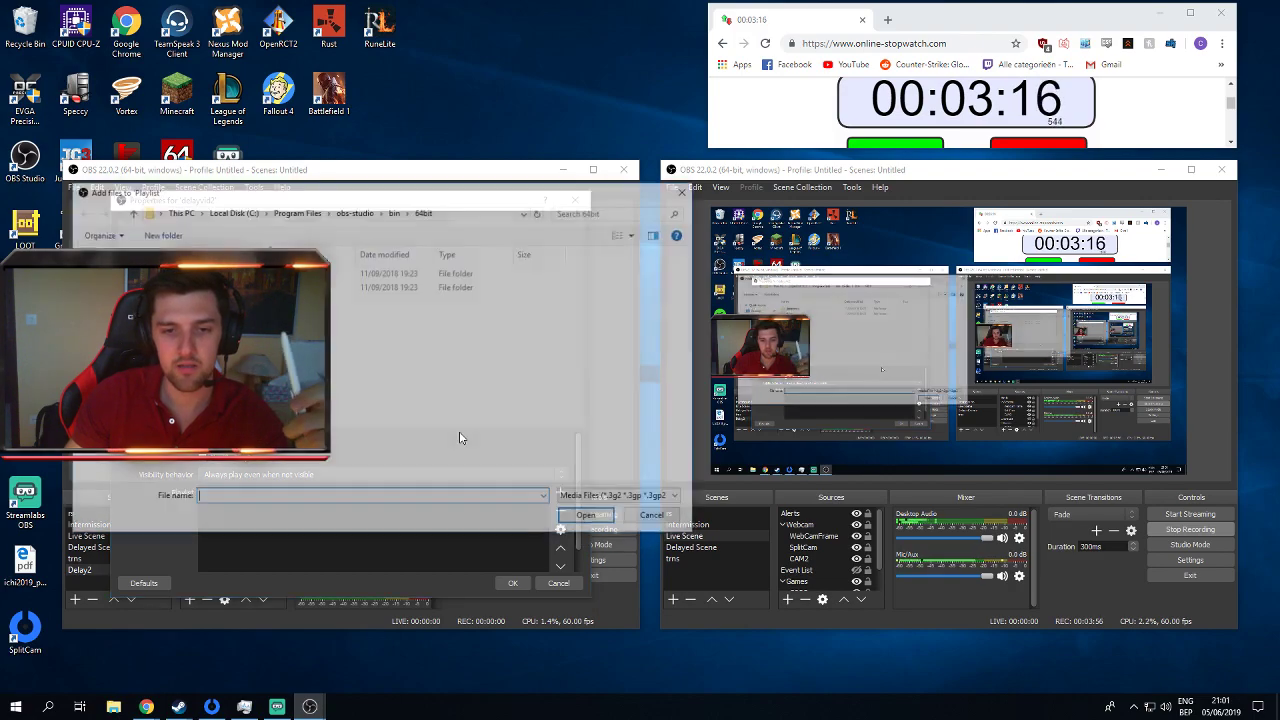
pyautogui.click(110, 380)
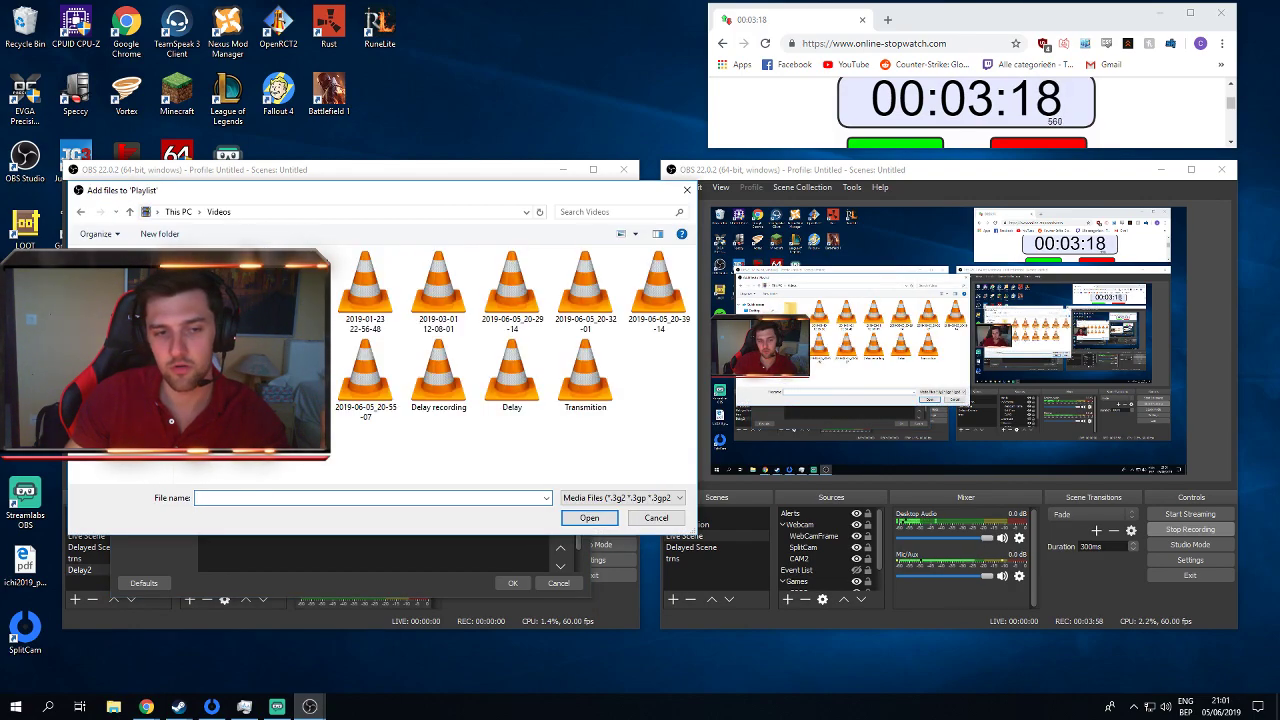
pyautogui.doubleClick(438, 378)
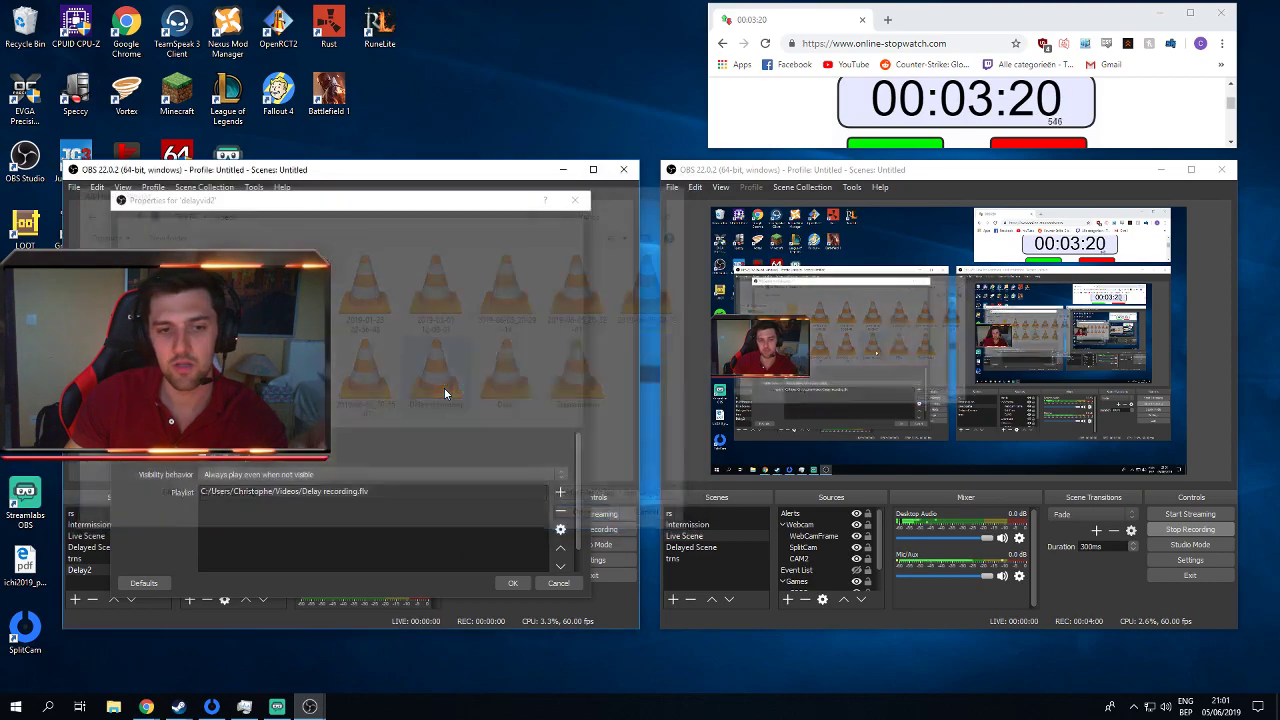
pyautogui.click(511, 583)
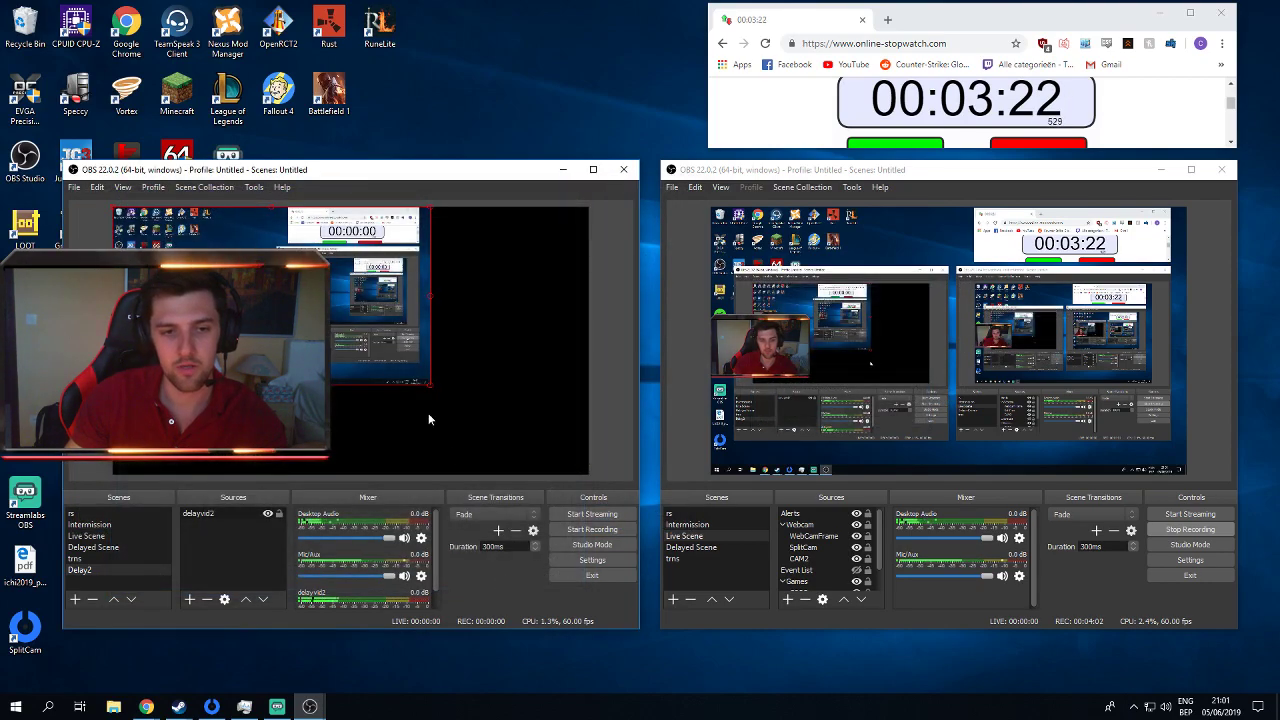
# Enlarge the delayvid2 source to fill the canvas, and test switching to Live Scene and back to Delay2.
pyautogui.moveTo(431, 389); pyautogui.dragTo(586, 474)
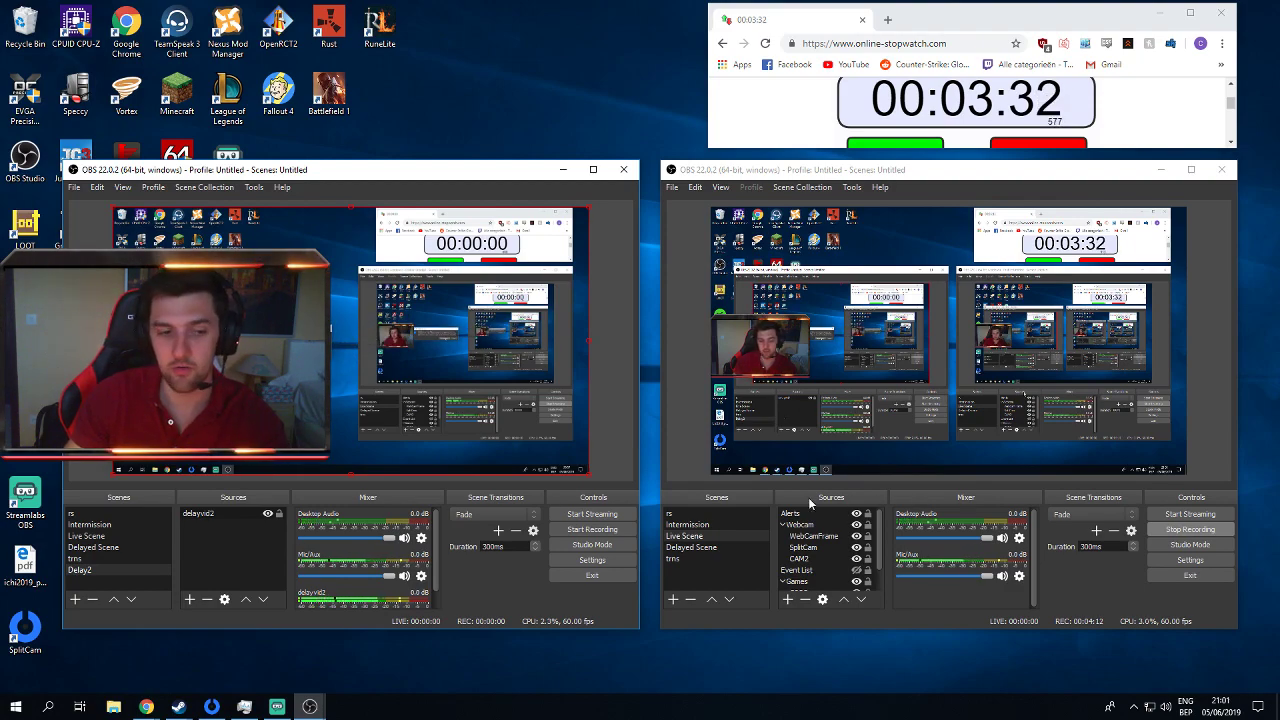
pyautogui.click(116, 537)
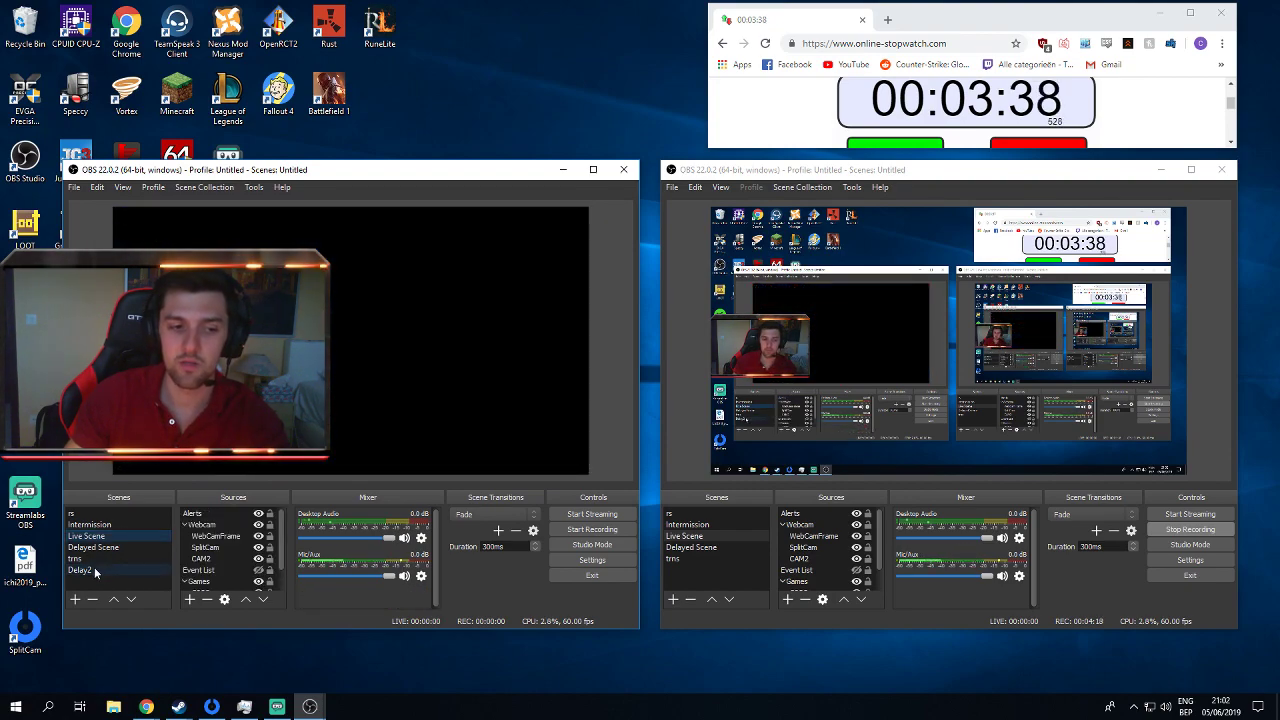
pyautogui.click(94, 570)
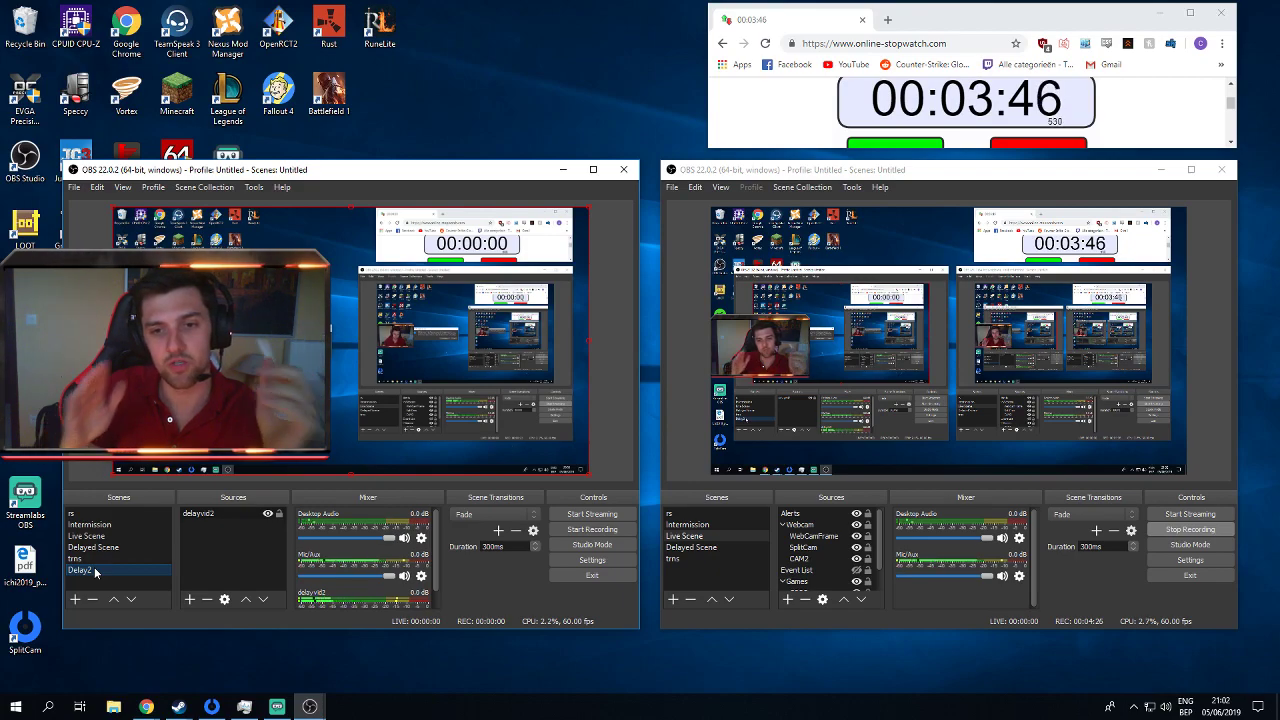
# Add a visible Media Source to the Delay2 scene, keeping the suggested source name.
pyautogui.click(189, 598)
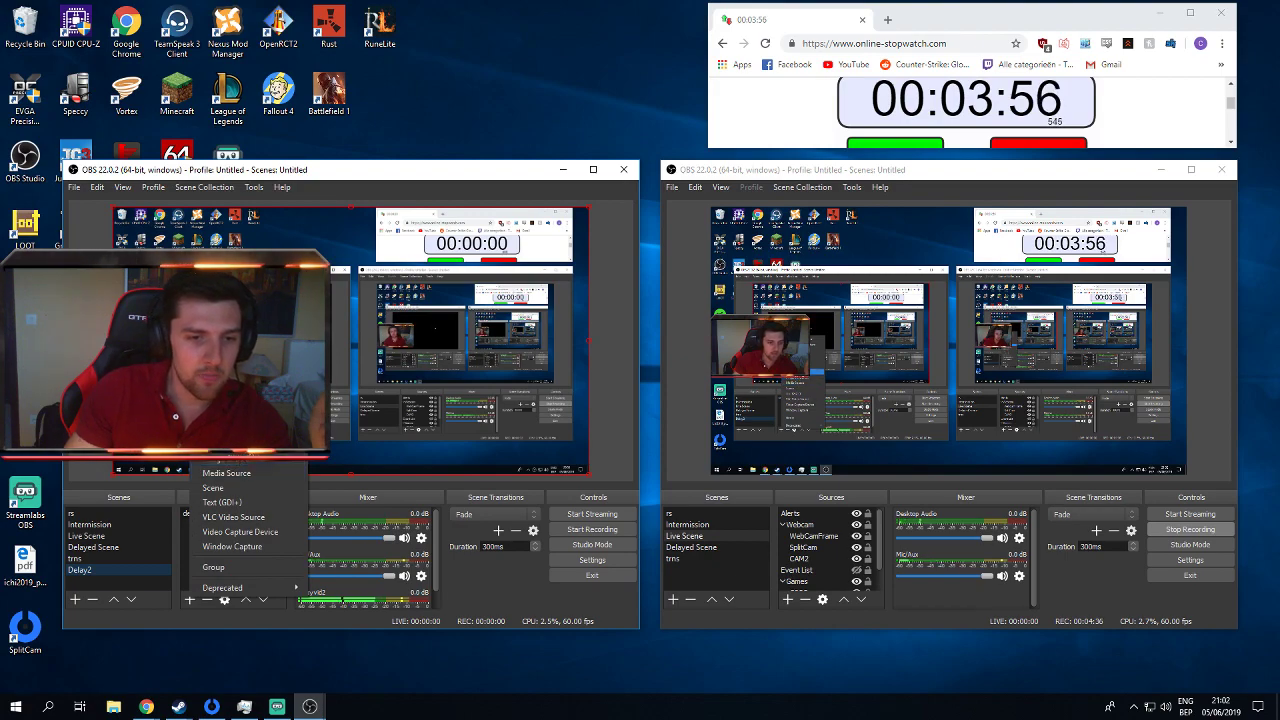
pyautogui.click(248, 474)
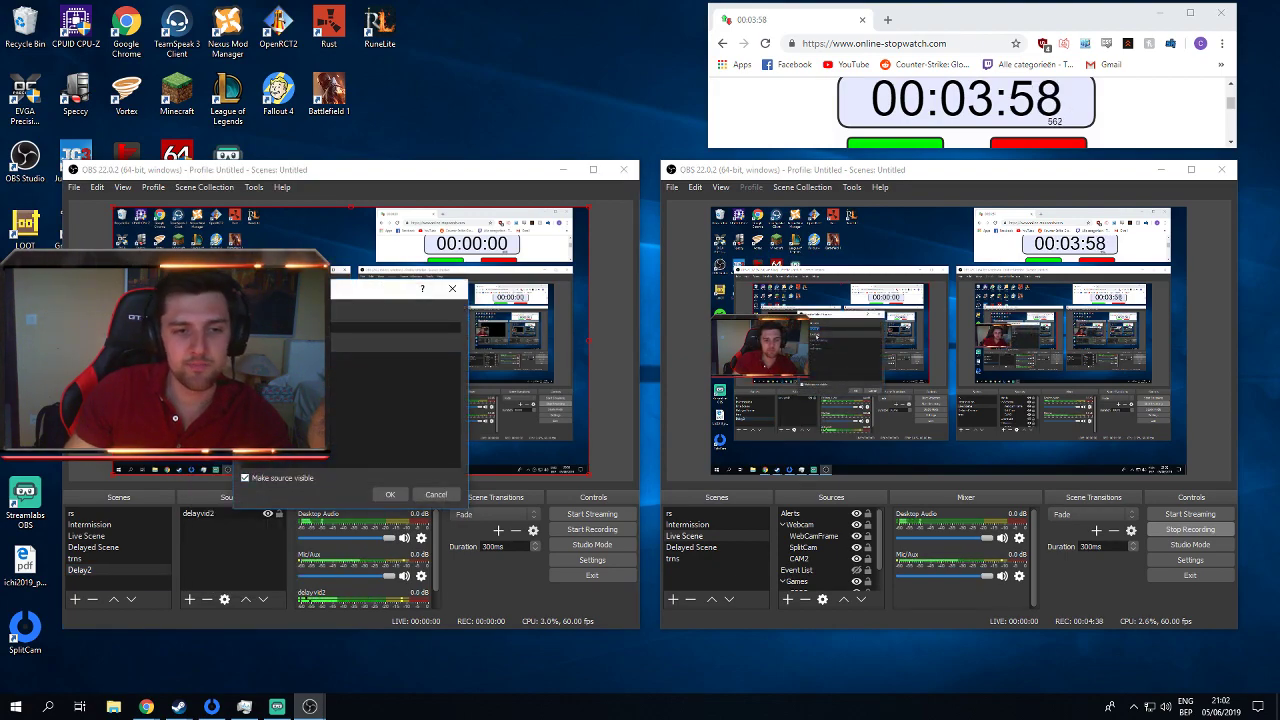
pyautogui.click(390, 494)
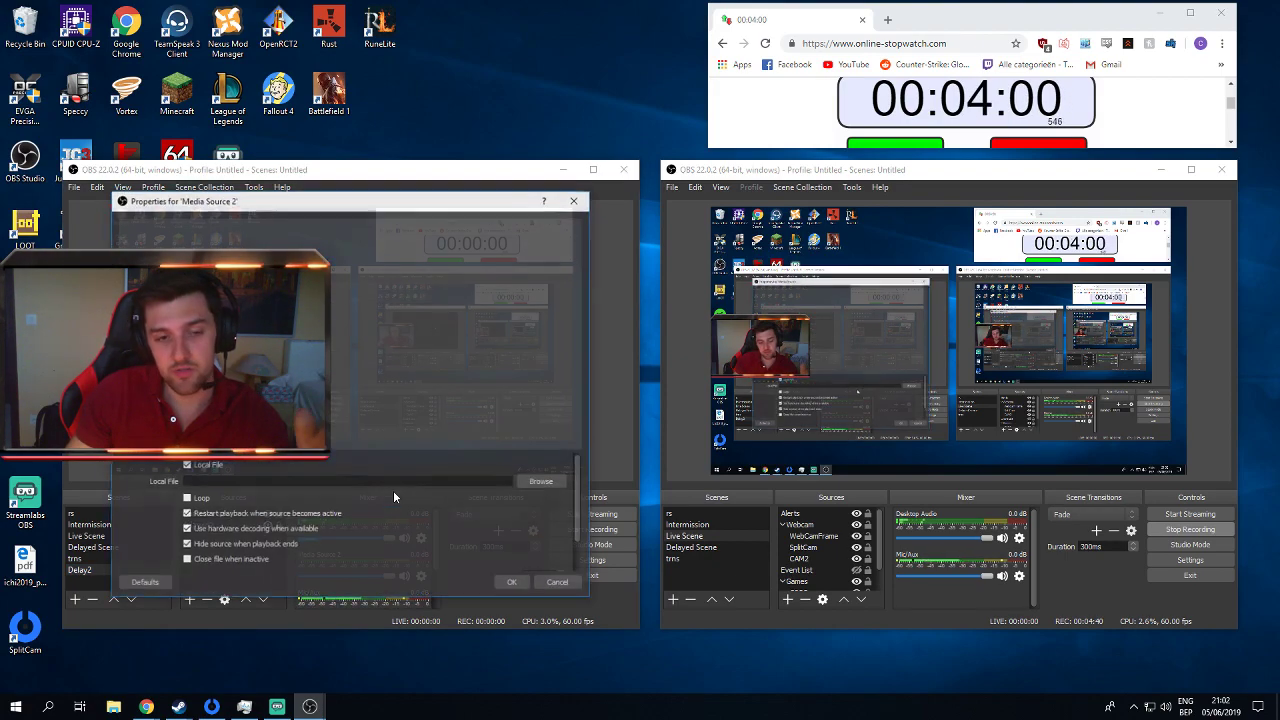
# Set Transmition.flv from the Videos folder as the media source's local file and enlarge the source to fill the canvas.
pyautogui.click(542, 482)
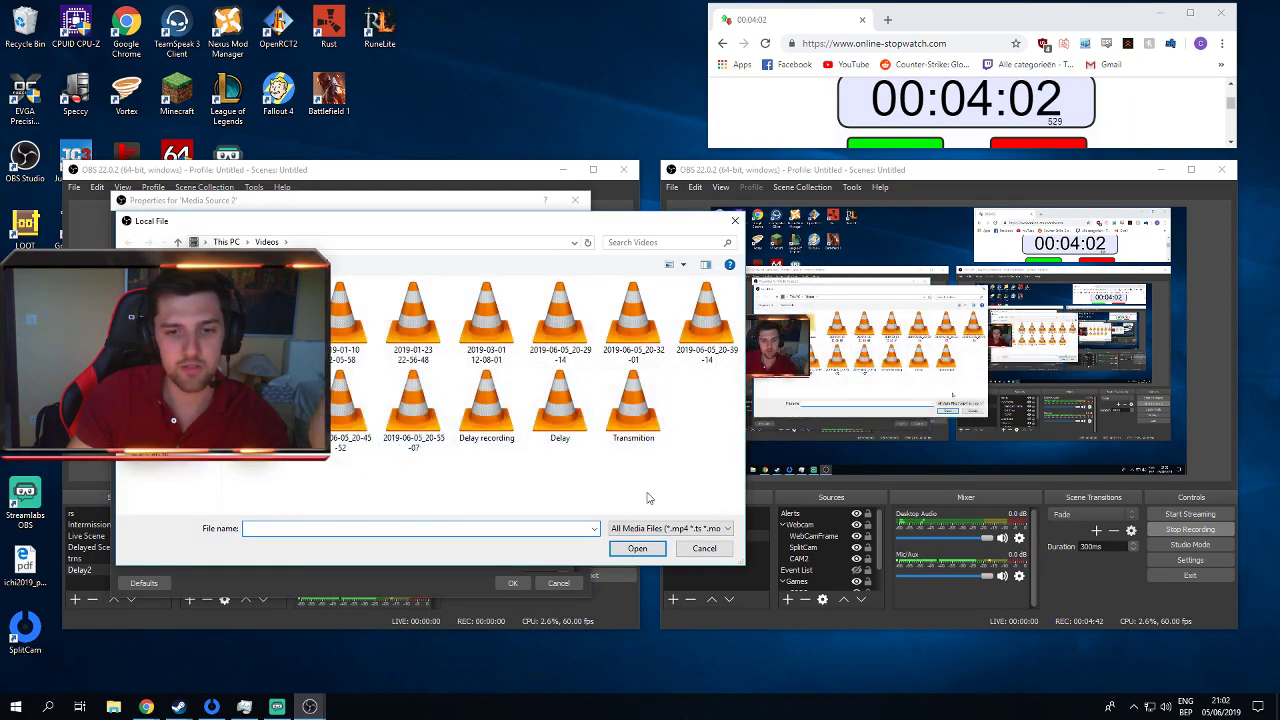
pyautogui.doubleClick(633, 412)
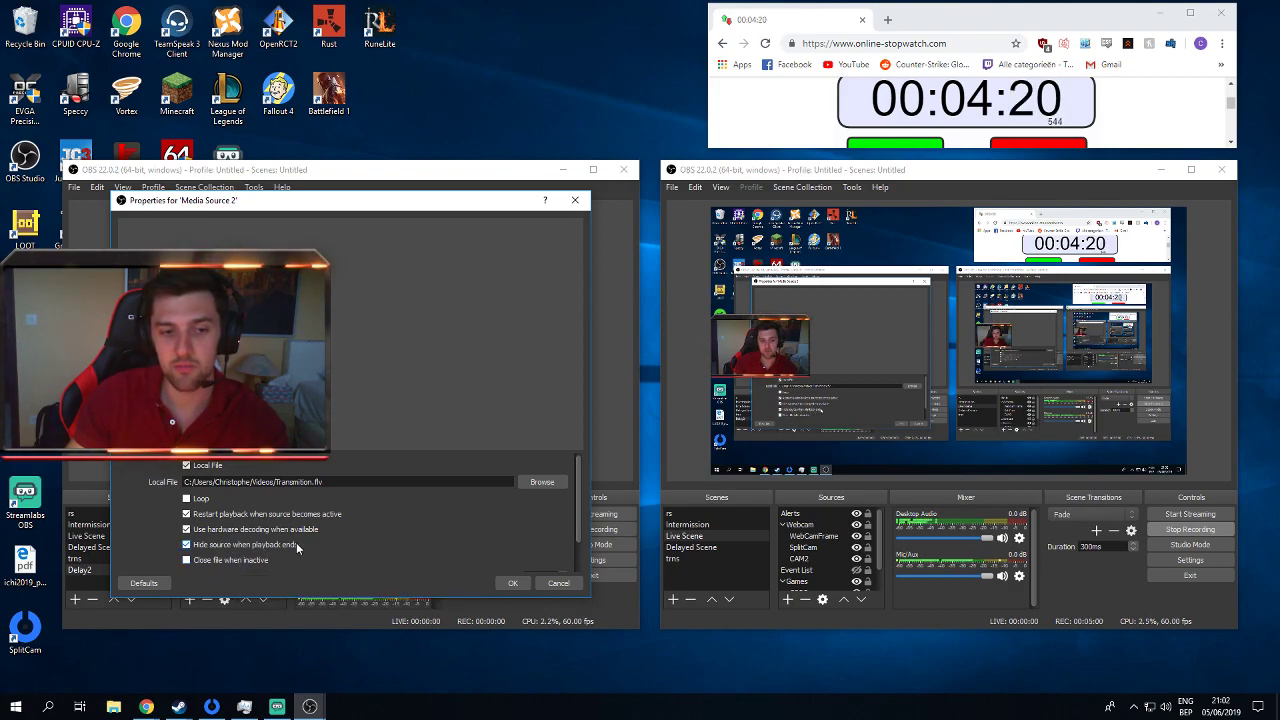
pyautogui.click(513, 586)
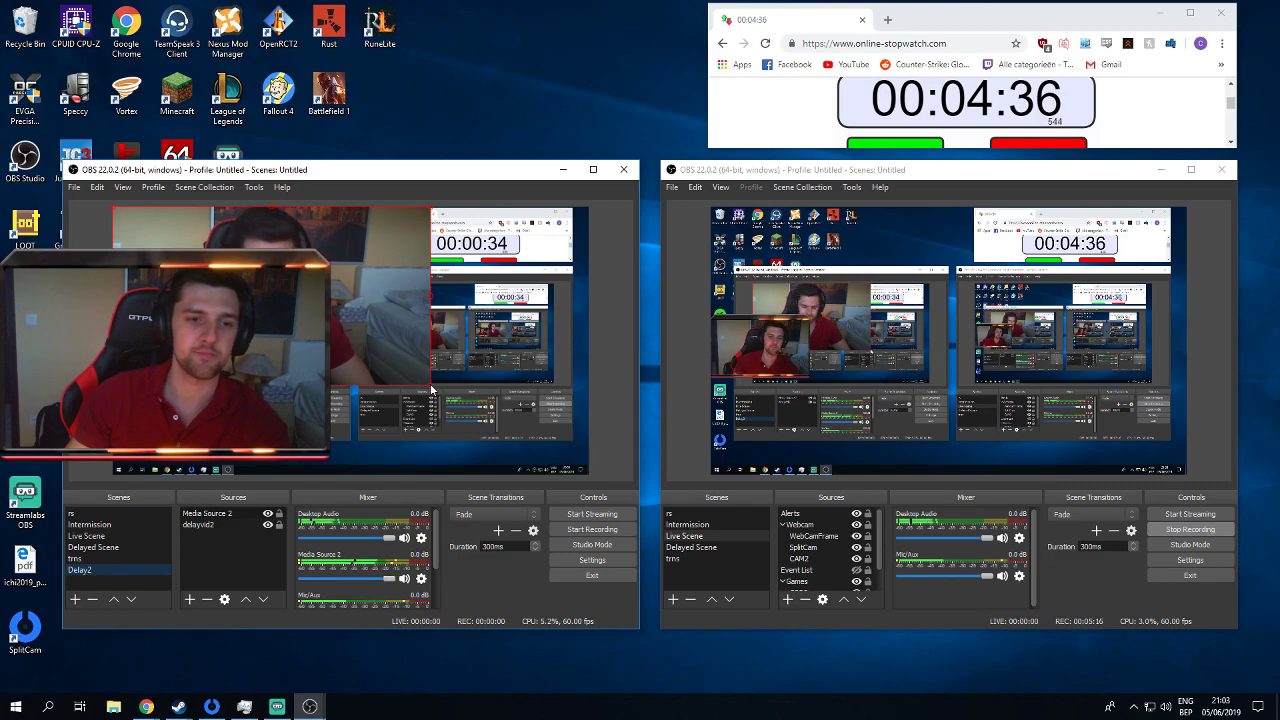
pyautogui.moveTo(431, 388); pyautogui.dragTo(590, 463)
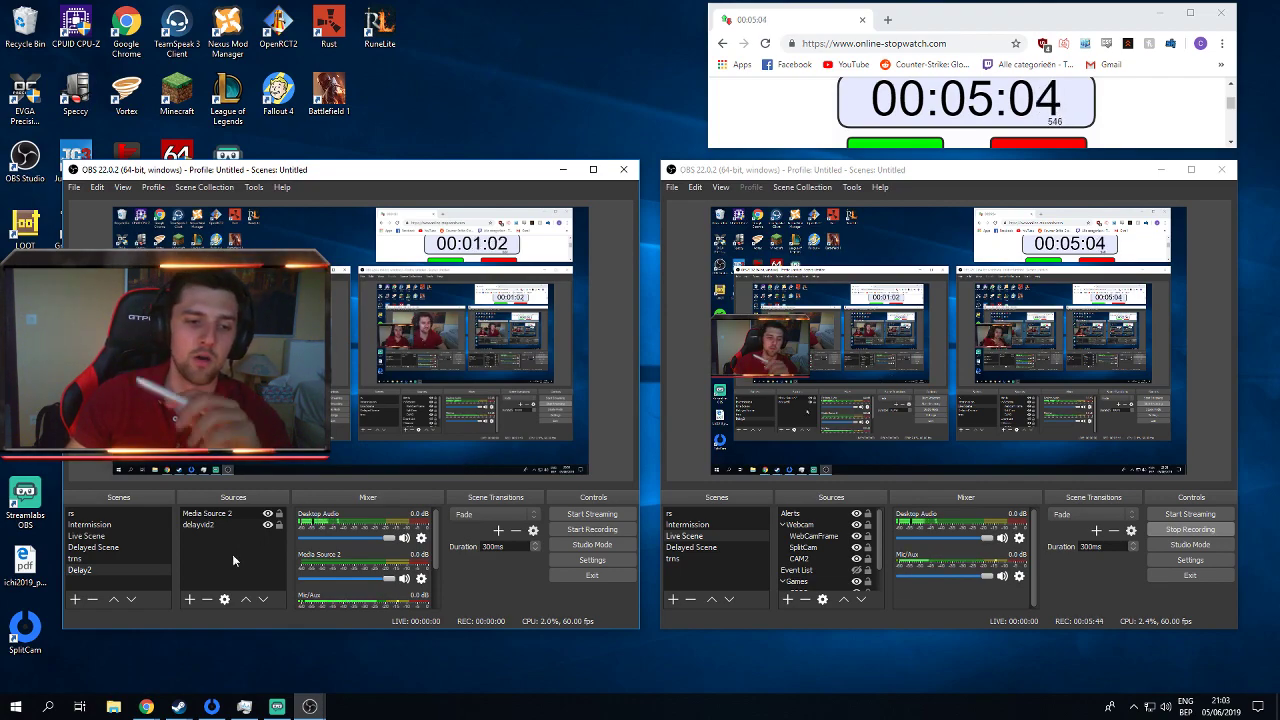
# Mute Desktop Audio and Mic/Aux from the Live Scene, and switch to Delay2 to check its mixer channels.
pyautogui.click(111, 537)
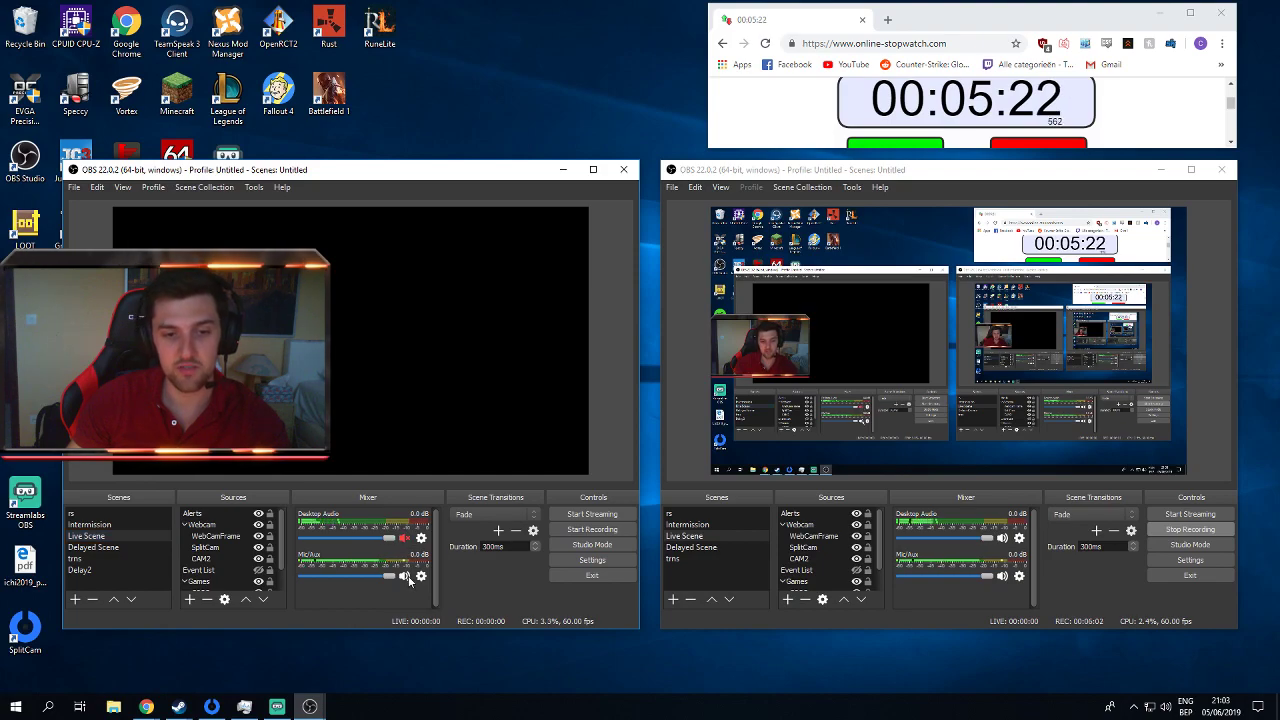
pyautogui.click(86, 569)
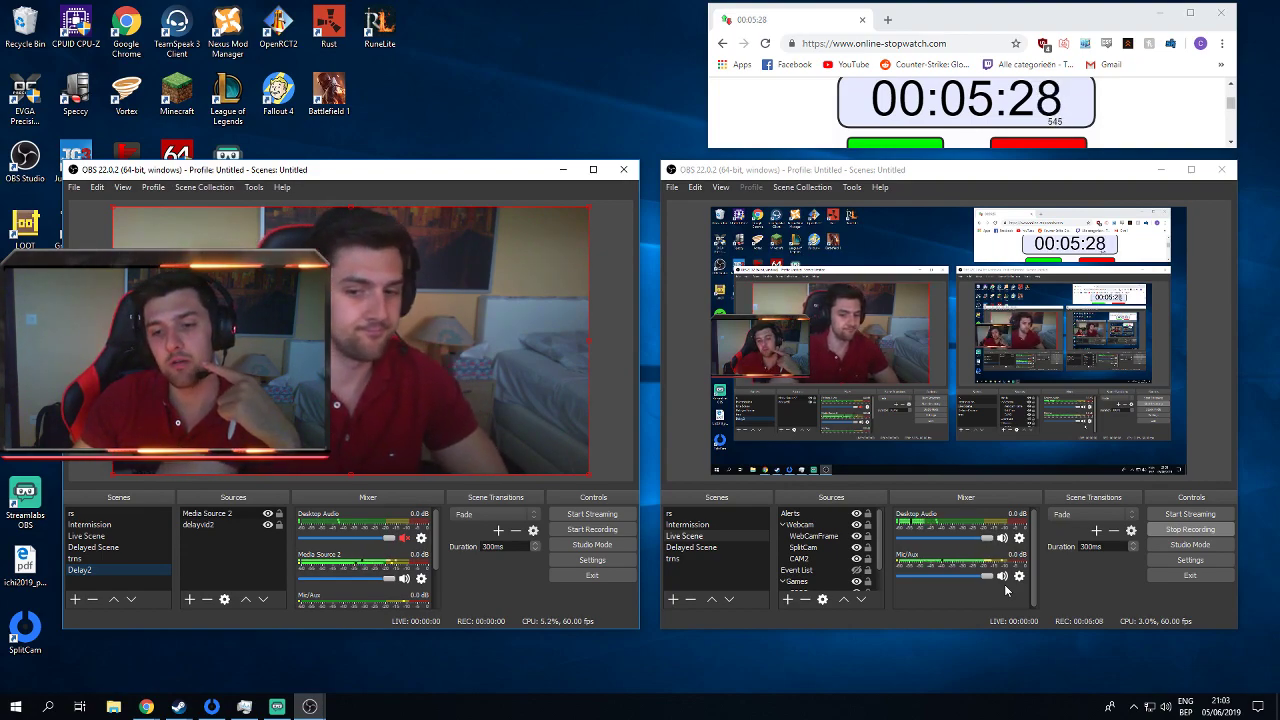
pyautogui.moveTo(436, 545); pyautogui.dragTo(438, 580)
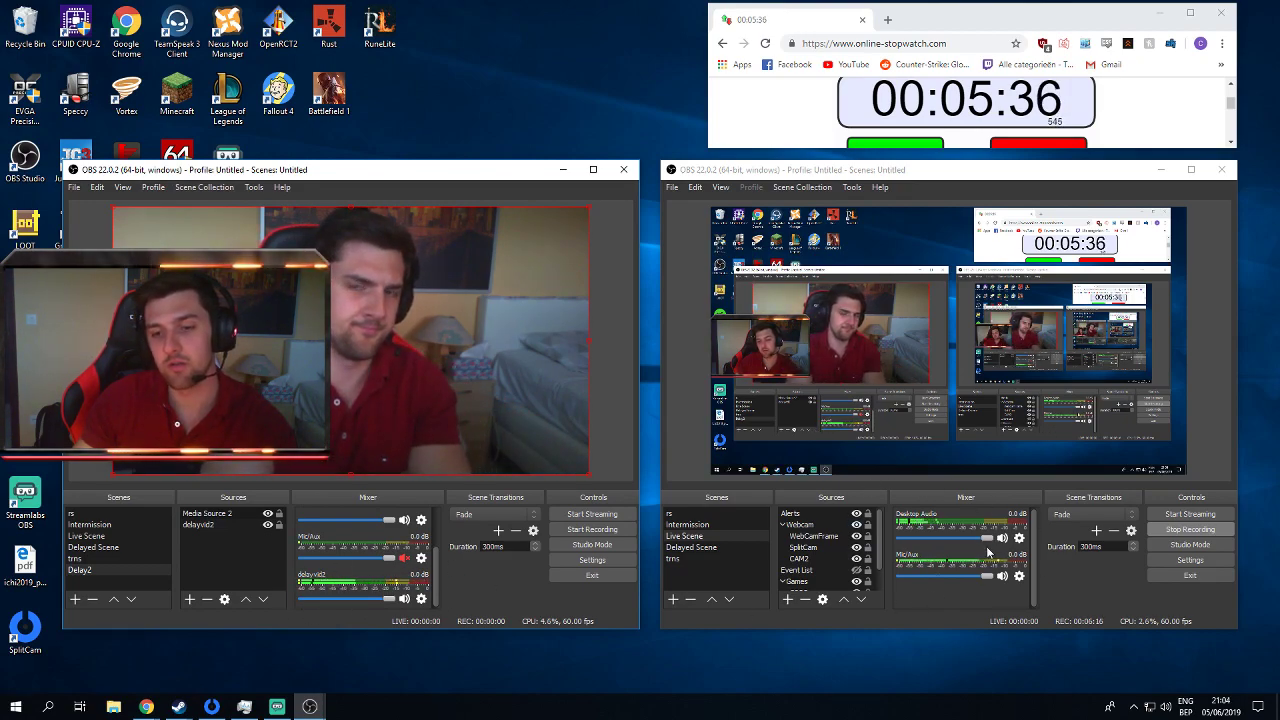
pyautogui.moveTo(436, 582); pyautogui.dragTo(436, 544)
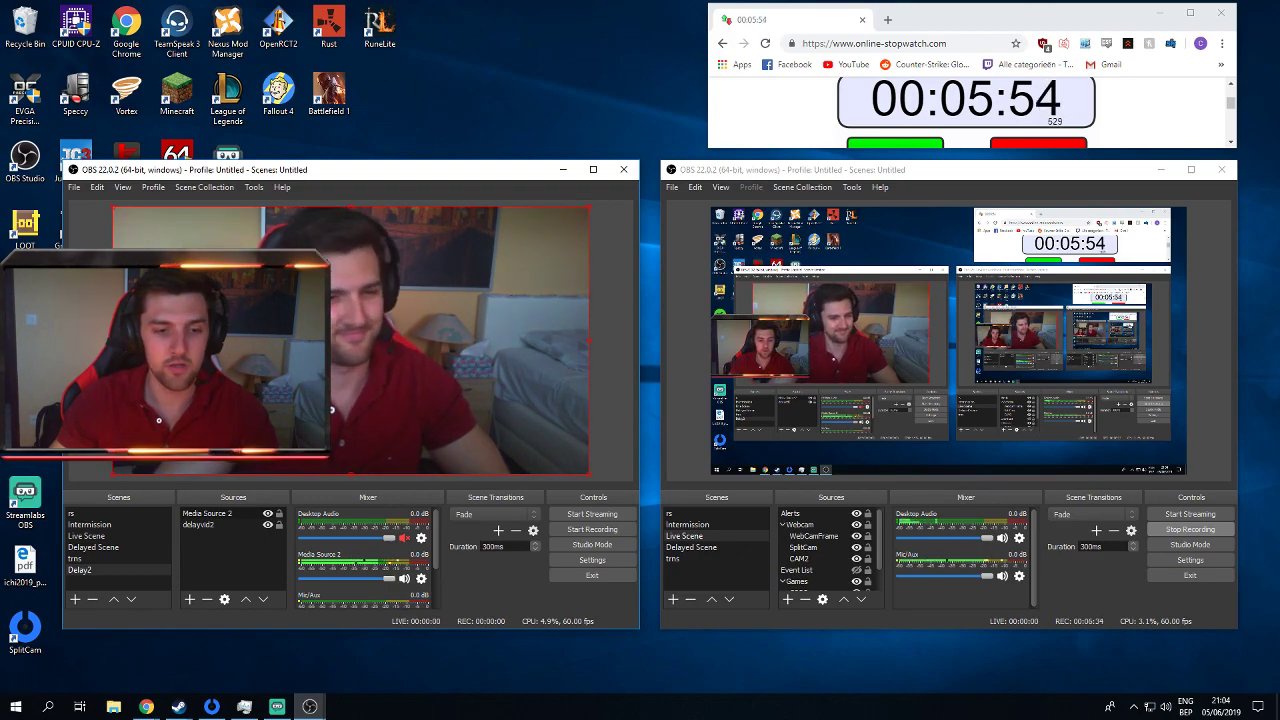
# Switch back to Live Scene and unmute Desktop Audio and Mic/Aux.
pyautogui.click(113, 537)
pyautogui.click(113, 537)
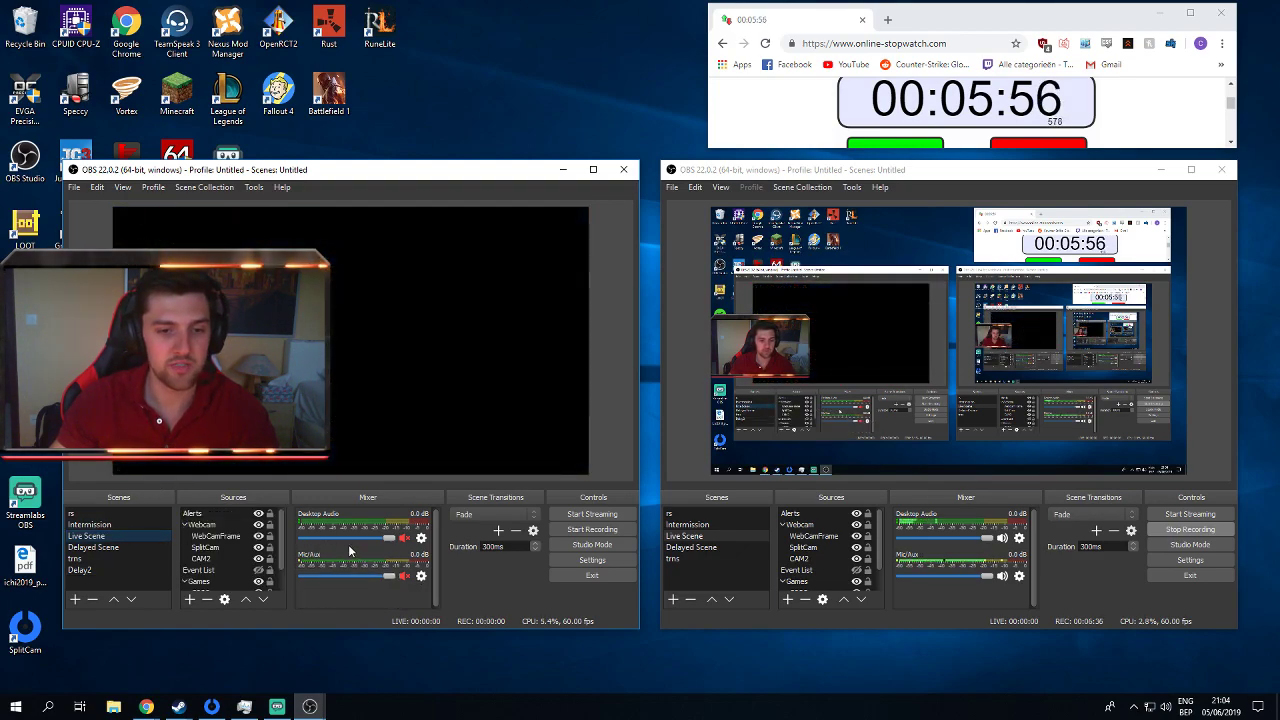
pyautogui.click(404, 577)
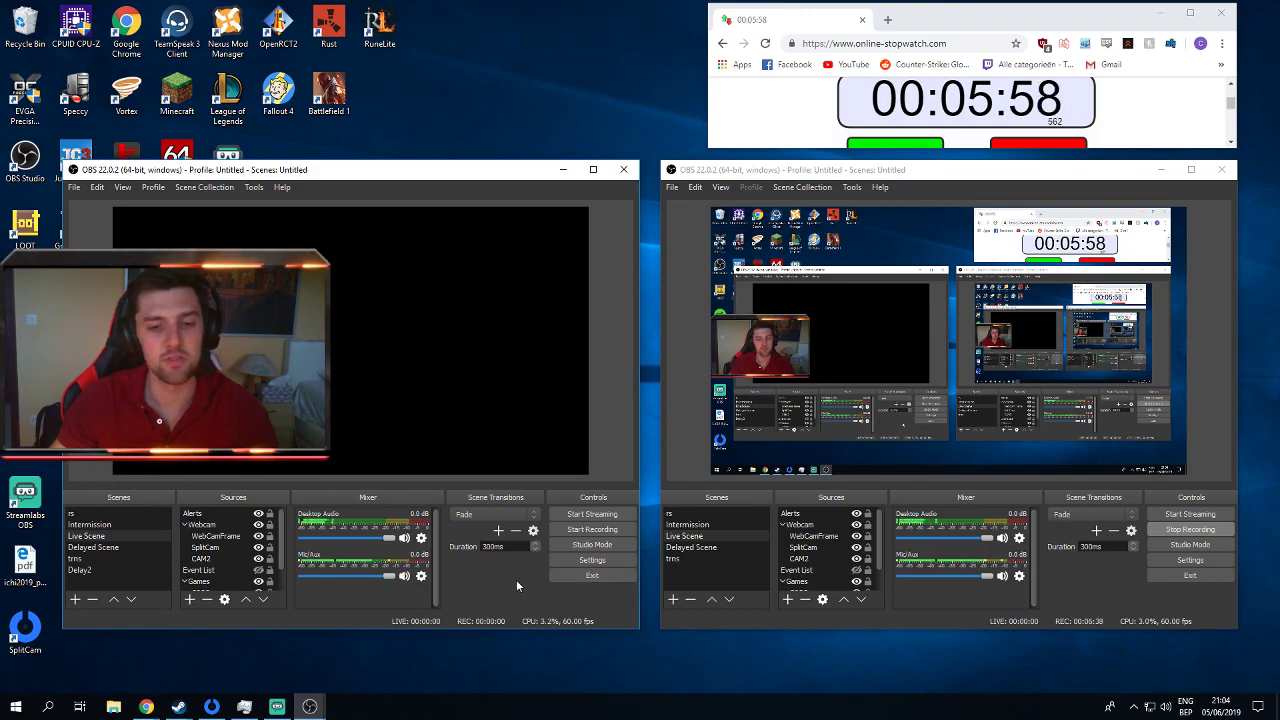